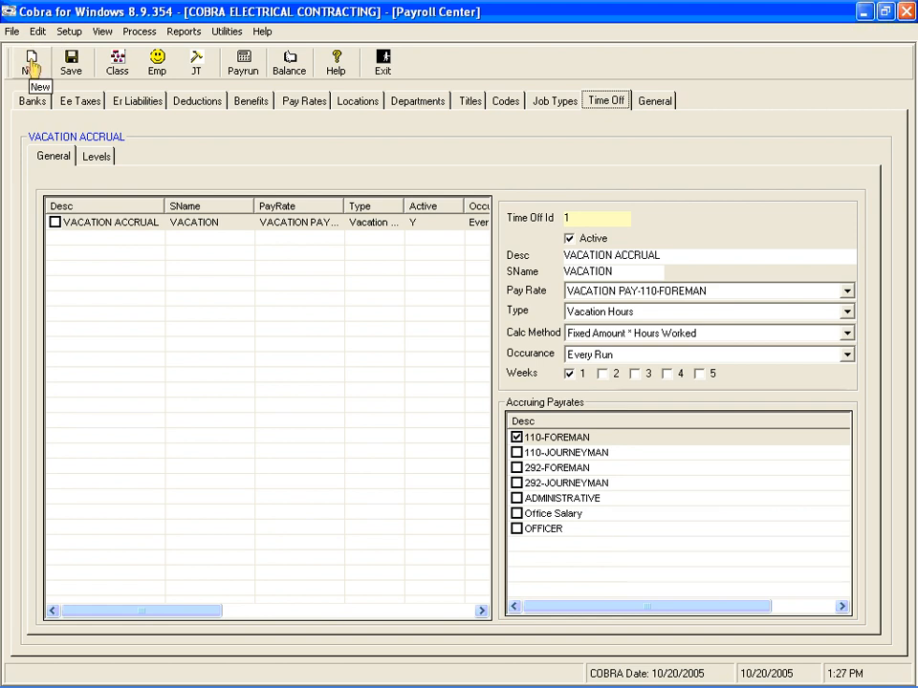
Step: Open the VACATION ACCRUAL time-off record and examine its description, short name and available pay rates
{"action": "left_click", "coordinate": [31, 63]}
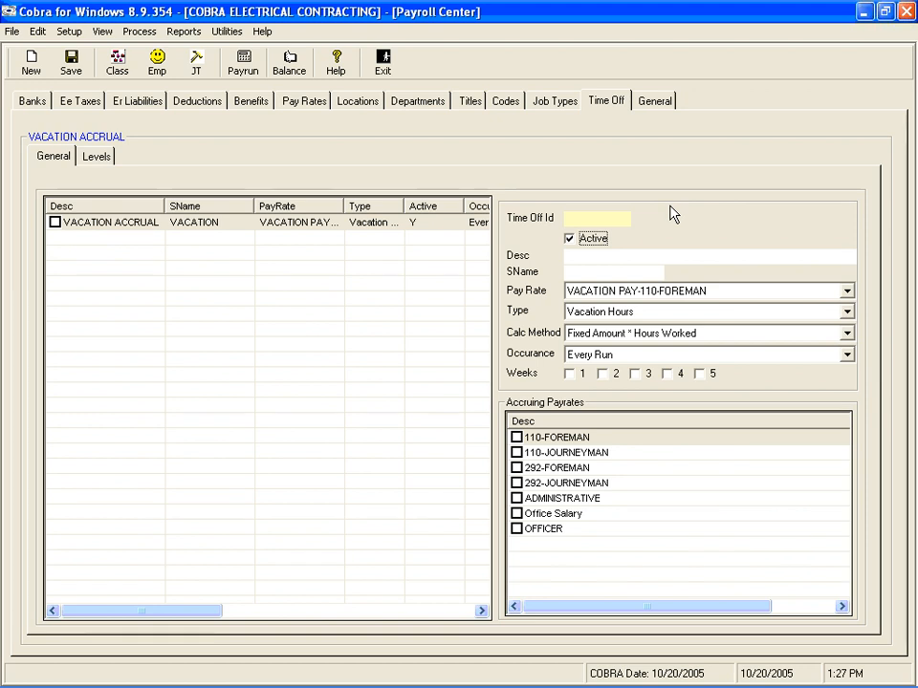
{"action": "left_click", "coordinate": [281, 226]}
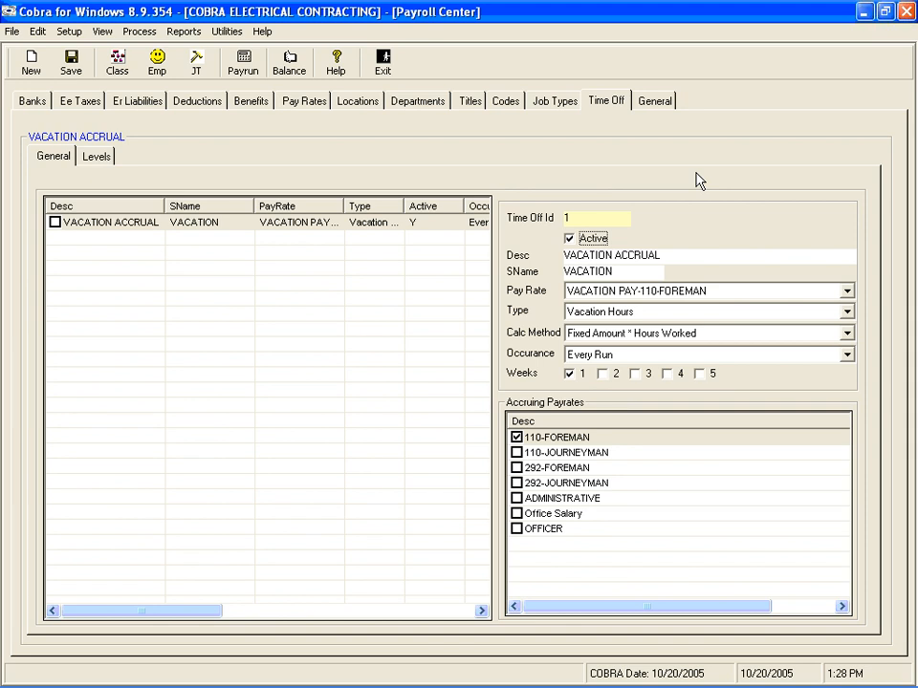
{"action": "key", "text": "Tab"}
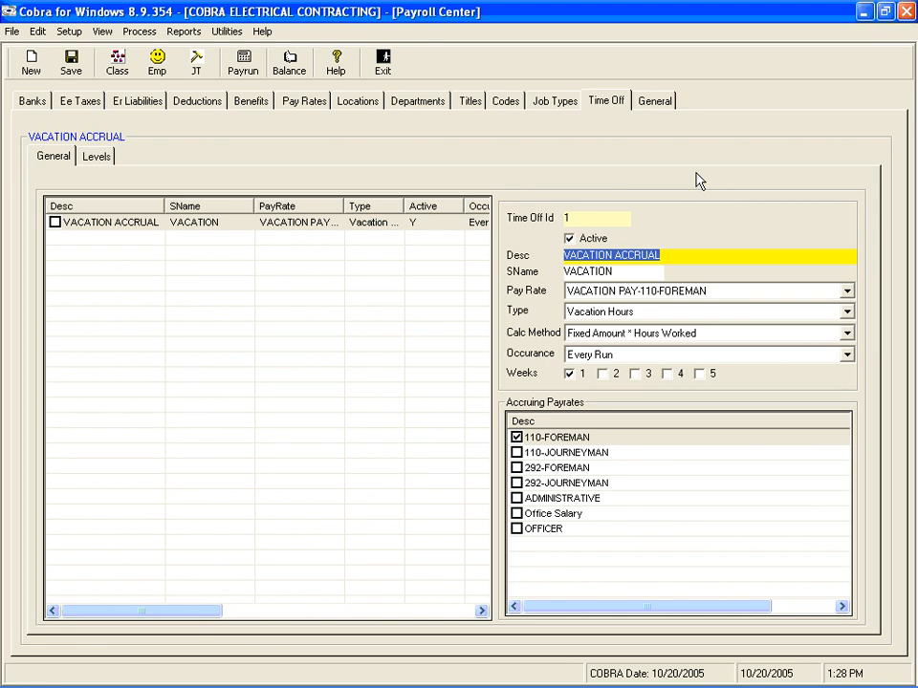
{"action": "key", "text": "Tab"}
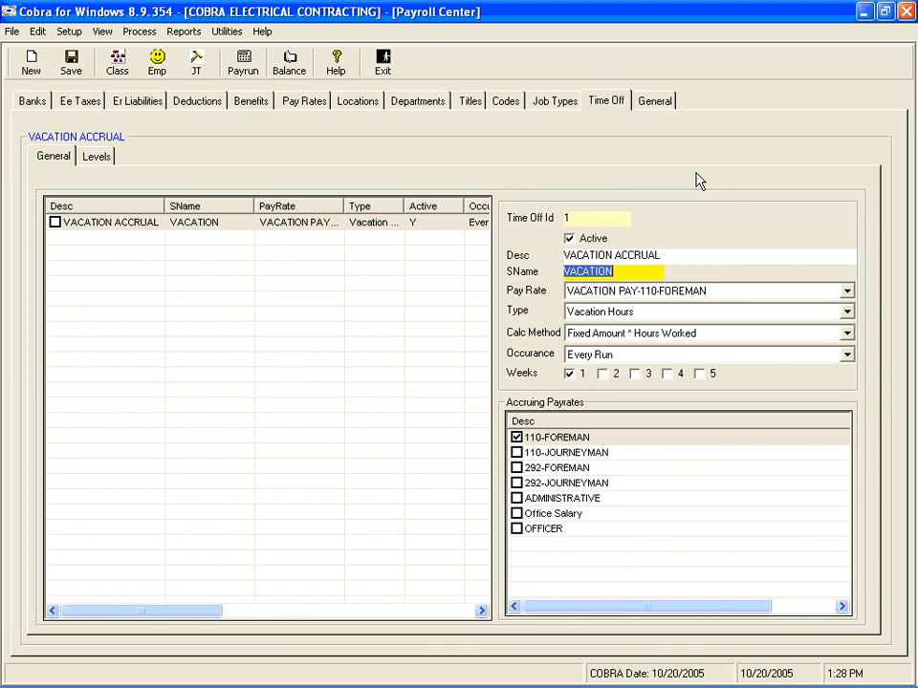
{"action": "key", "text": "Tab"}
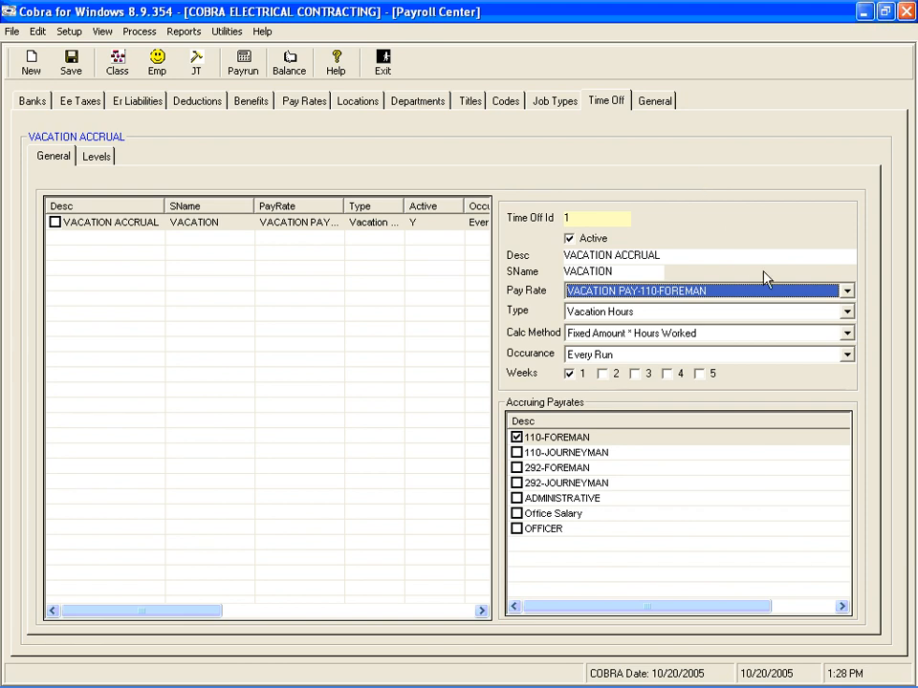
{"action": "left_click", "coordinate": [846, 292]}
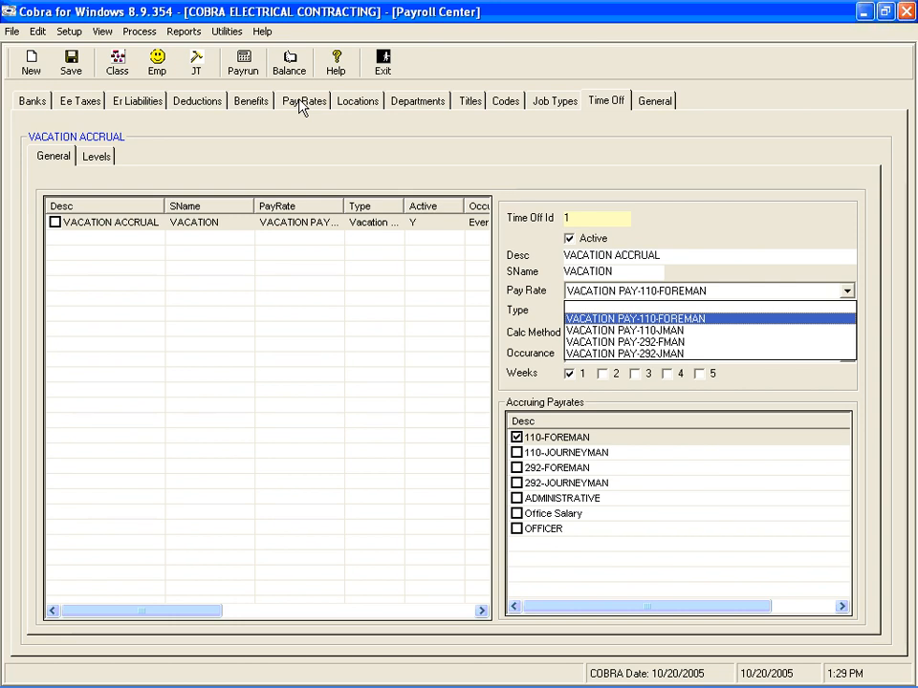
{"action": "key", "text": "Tab"}
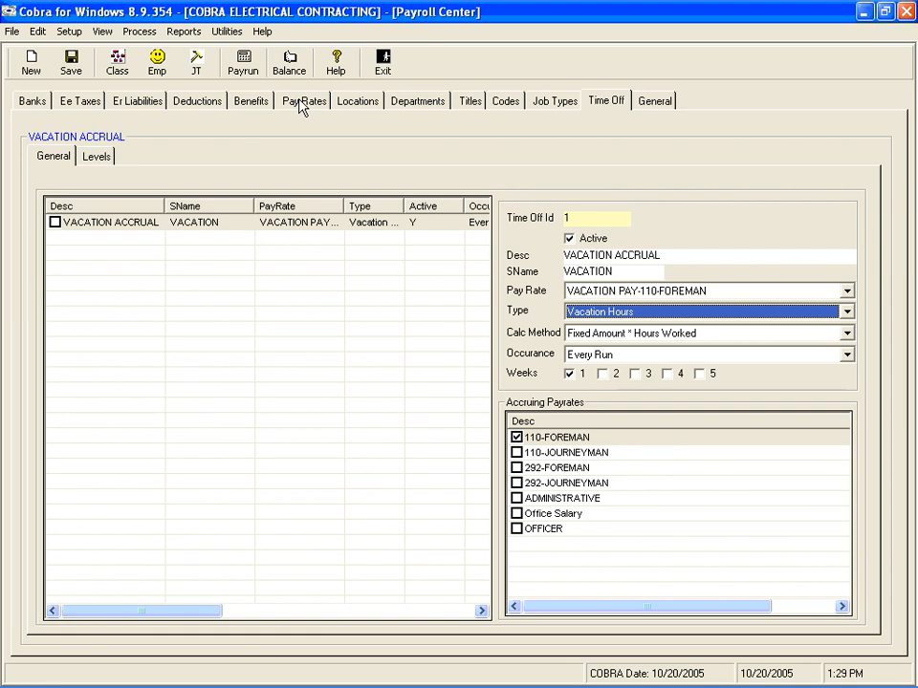
Step: Set the vacation accrual's type to Vacation Hours, calculation method to Fixed Amount * Hours Worked and occurrence to Every Run
{"action": "left_click", "coordinate": [847, 313]}
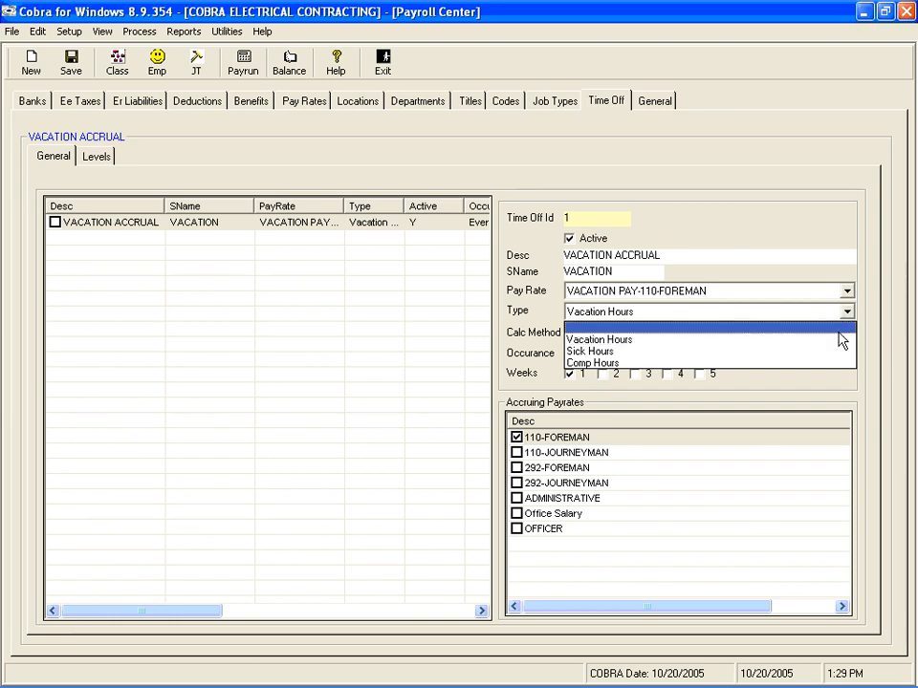
{"action": "left_click", "coordinate": [839, 341]}
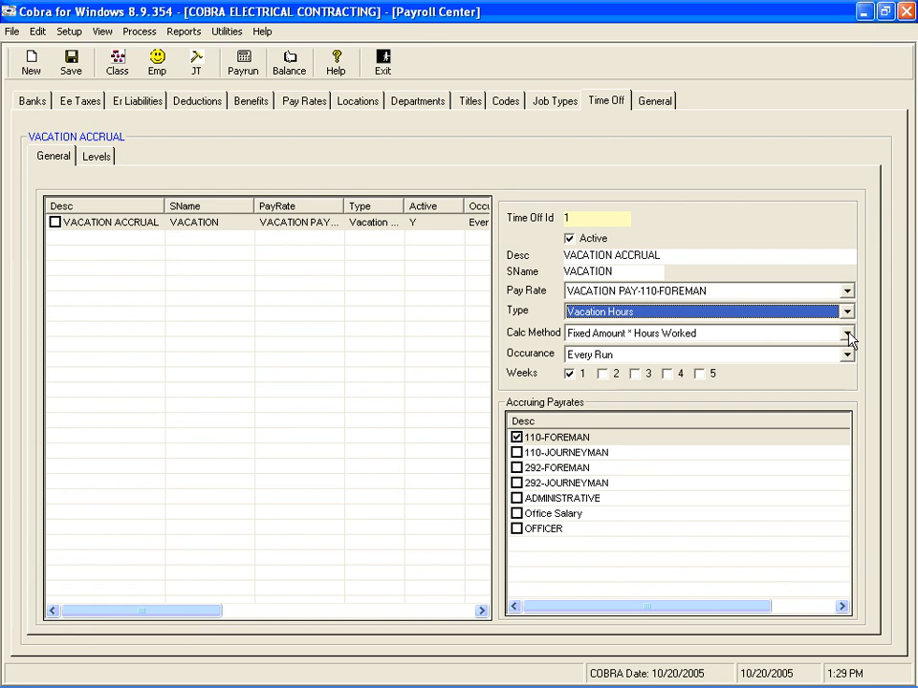
{"action": "left_click", "coordinate": [847, 335]}
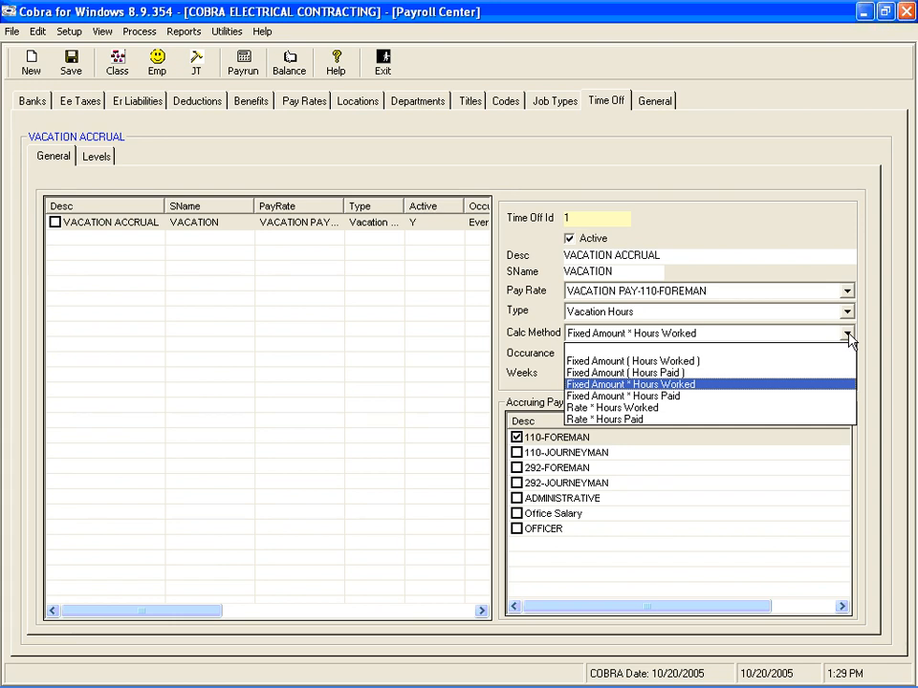
{"action": "left_click", "coordinate": [703, 387]}
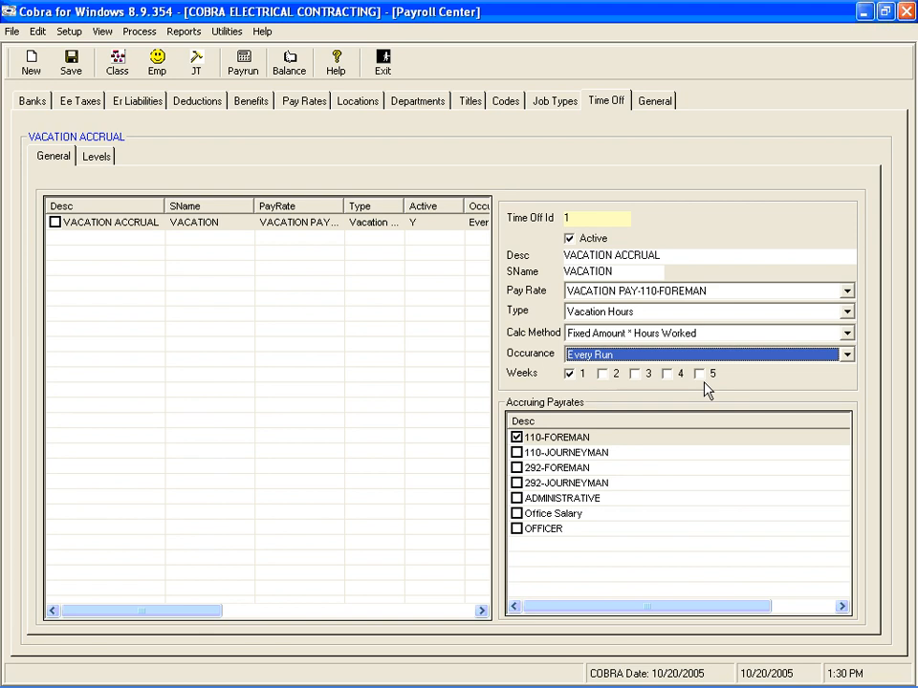
{"action": "left_click", "coordinate": [843, 358]}
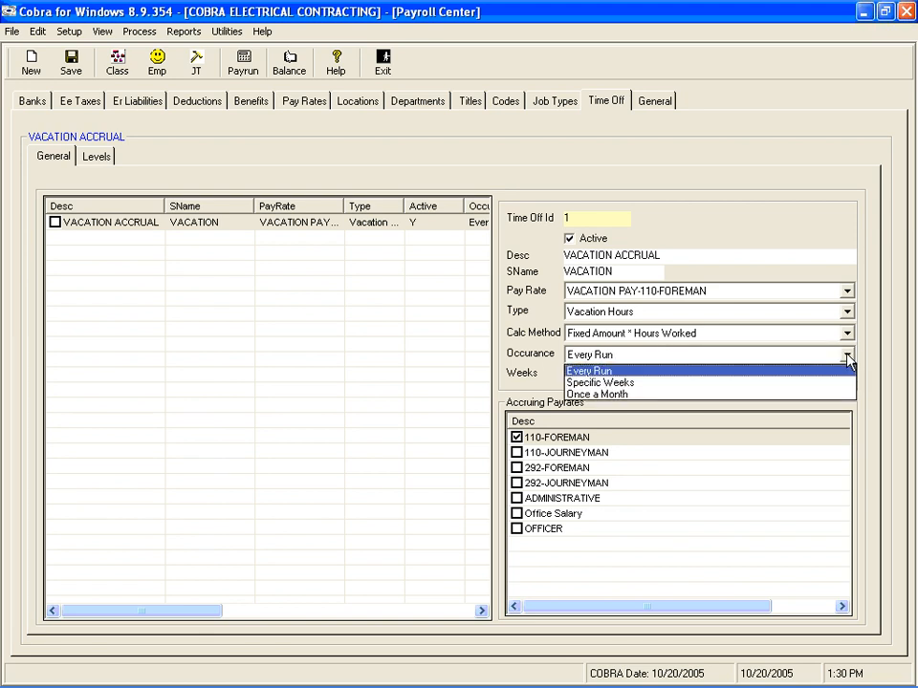
{"action": "left_click", "coordinate": [798, 373]}
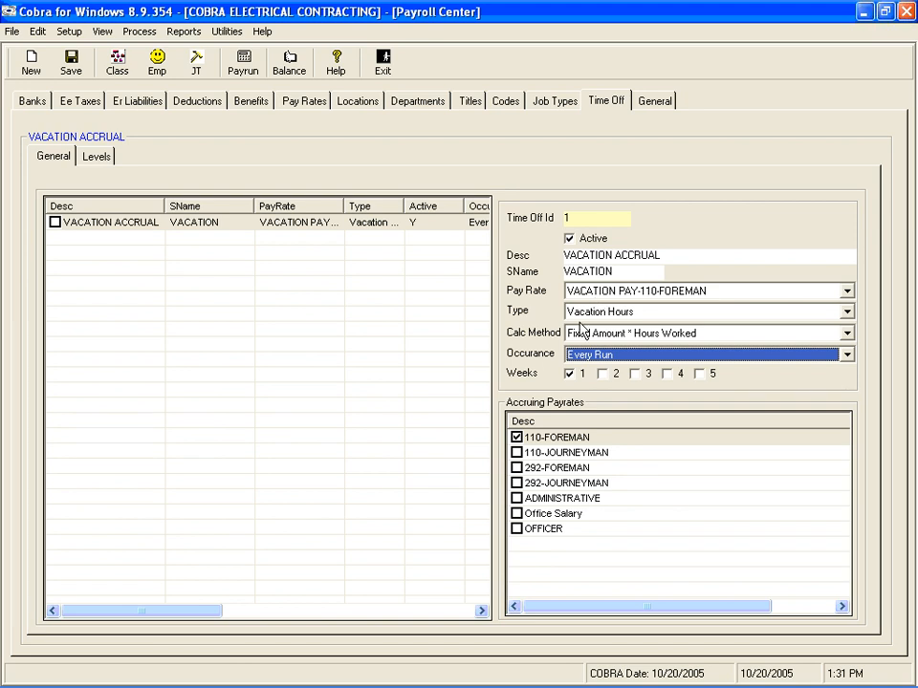
Step: Include all remaining accruing pay rates, from 110-JOURNEYMAN through OFFICER, and save the time-off record
{"action": "left_click", "coordinate": [516, 453]}
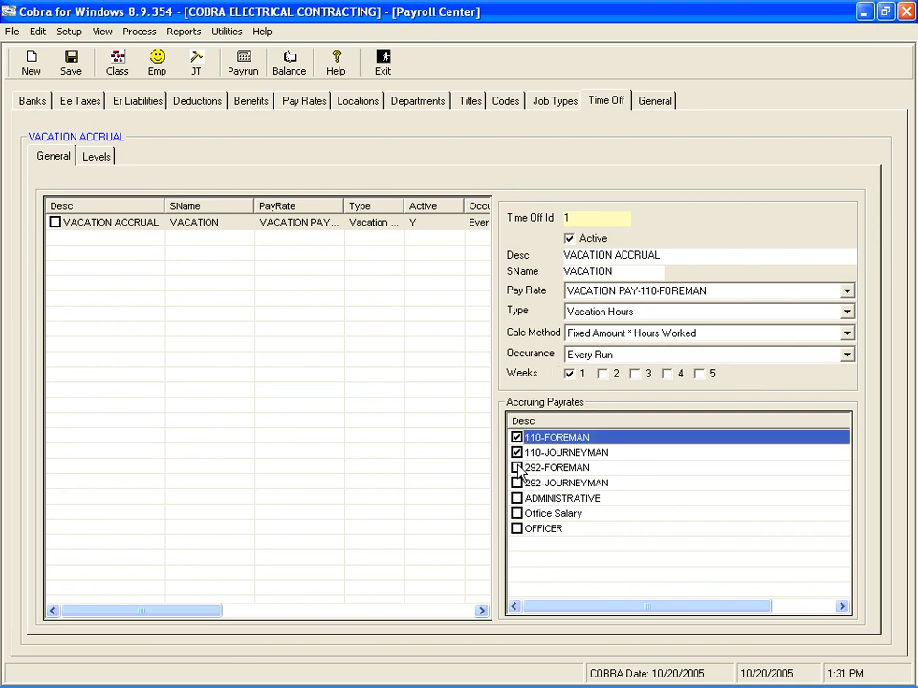
{"action": "left_click", "coordinate": [516, 467]}
{"action": "left_click", "coordinate": [517, 482]}
{"action": "left_click", "coordinate": [516, 498]}
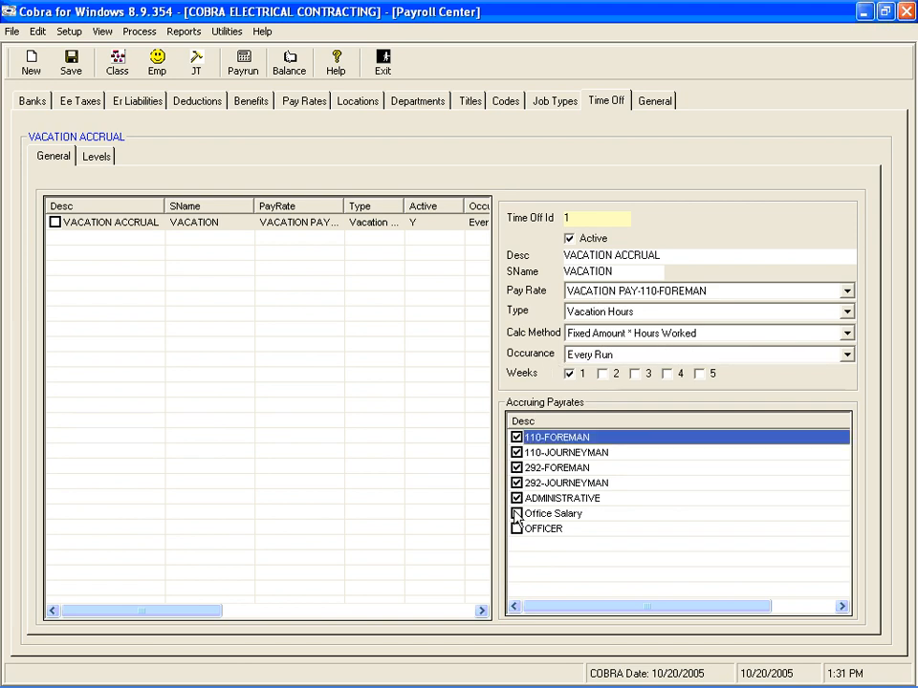
{"action": "left_click", "coordinate": [516, 513]}
{"action": "left_click", "coordinate": [517, 528]}
{"action": "left_click", "coordinate": [76, 63]}
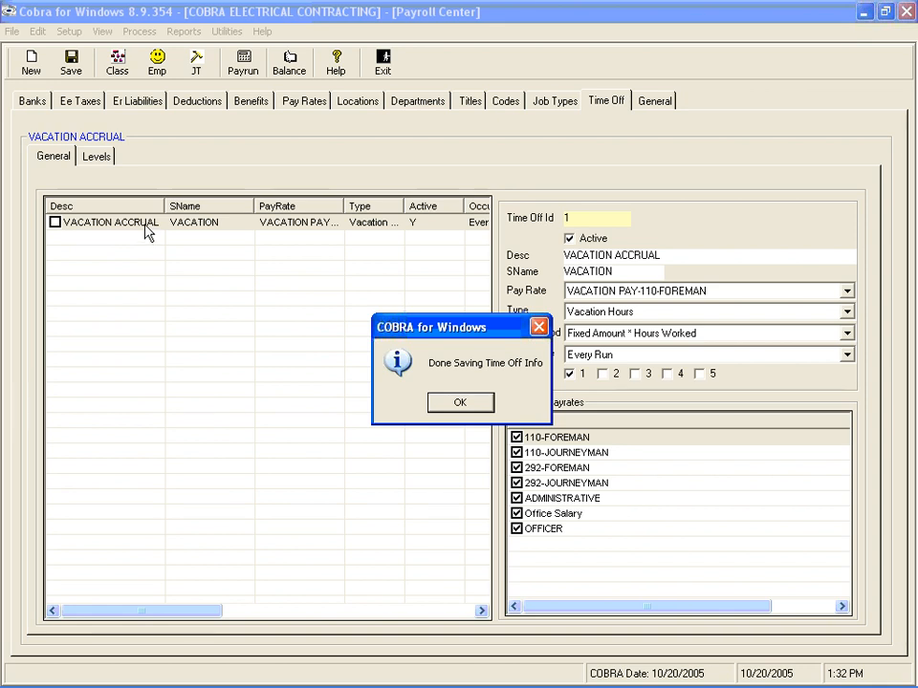
{"action": "left_click", "coordinate": [460, 406]}
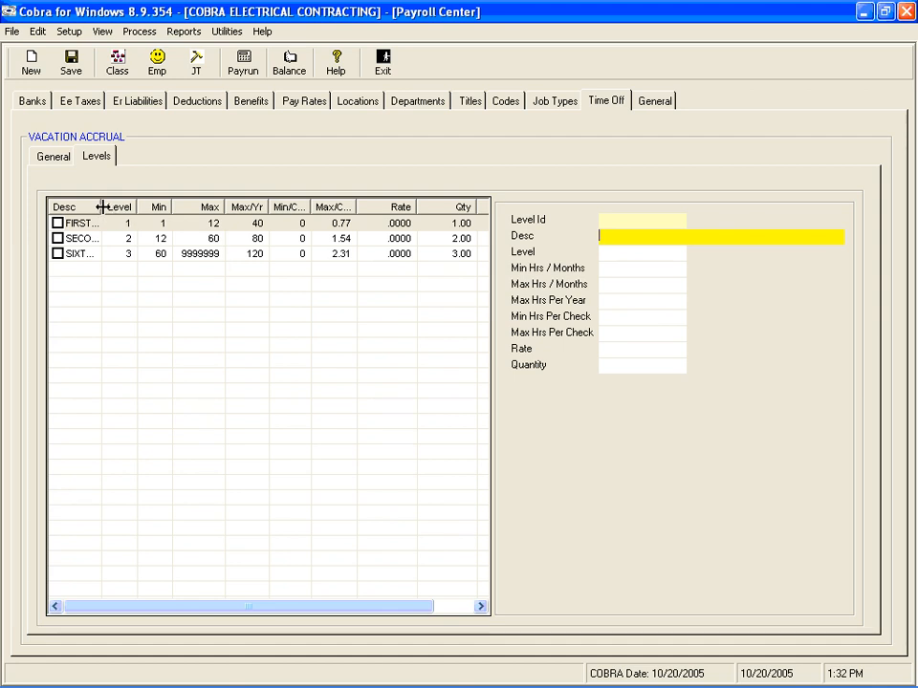
Step: Examine the full descriptions of the vacation accrual's levels, widening the description column temporarily to read each one
{"action": "left_click_drag", "start_coordinate": [99, 207], "coordinate": [203, 189]}
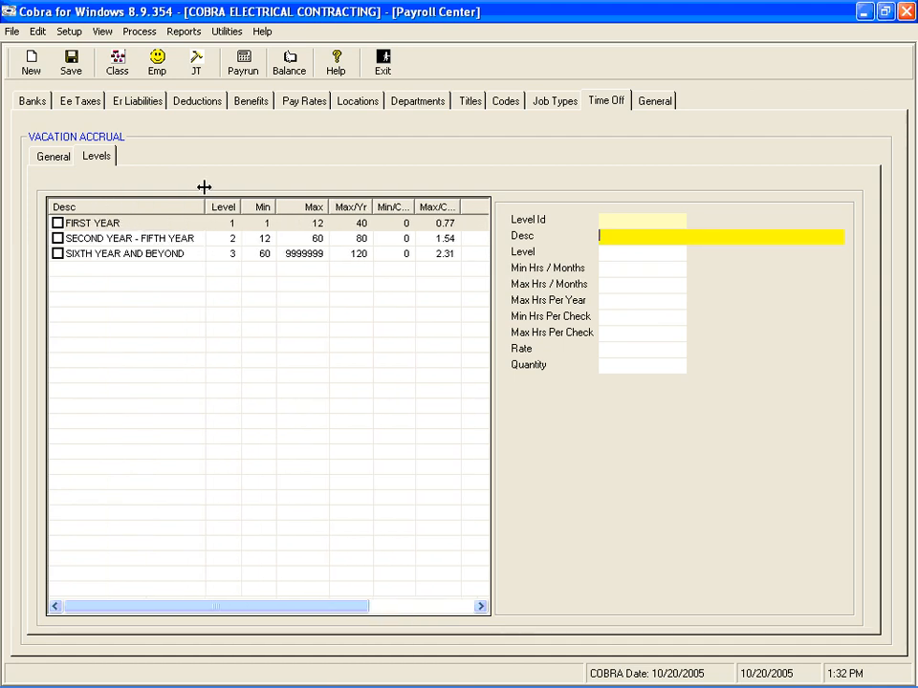
{"action": "left_click", "coordinate": [204, 194]}
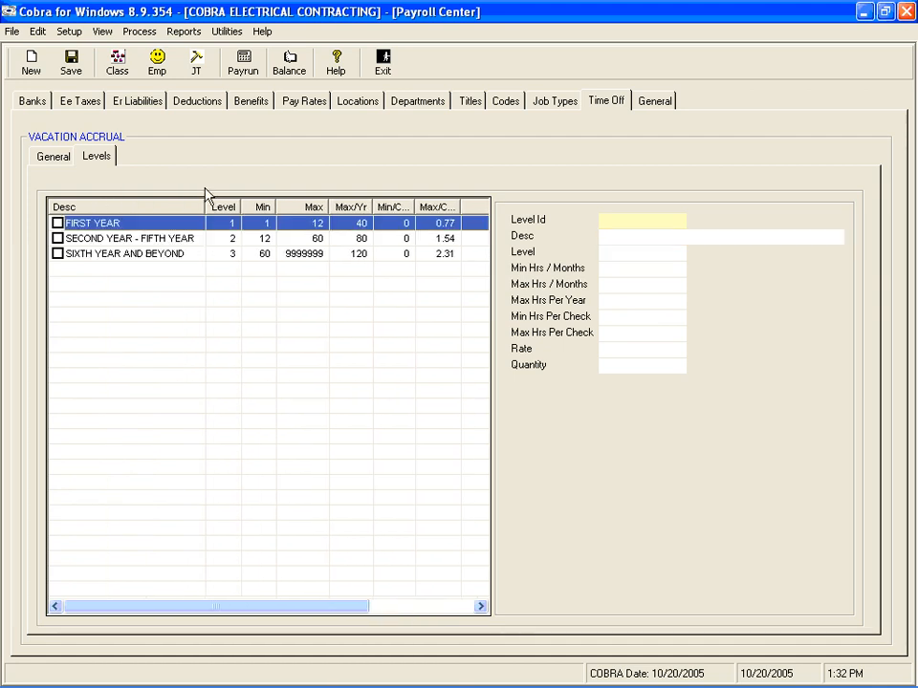
{"action": "left_click", "coordinate": [83, 241]}
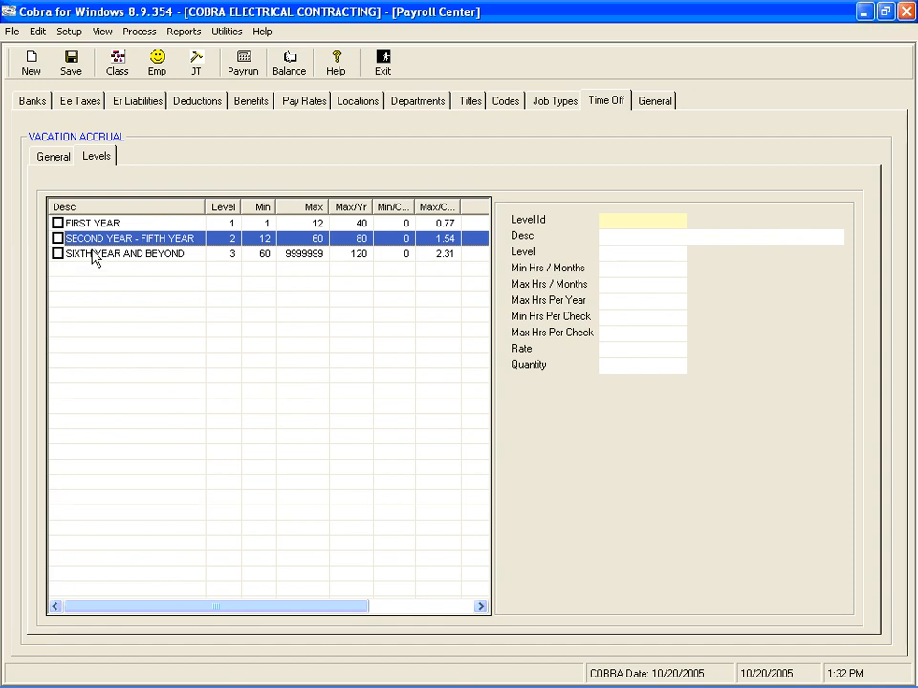
{"action": "left_click", "coordinate": [92, 256]}
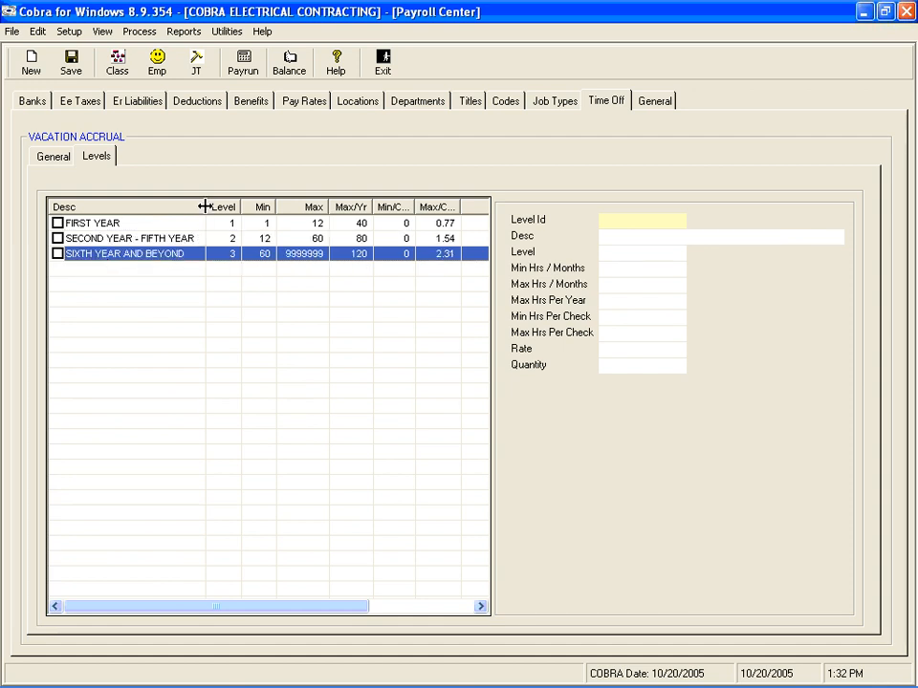
{"action": "left_click_drag", "start_coordinate": [202, 205], "coordinate": [111, 220]}
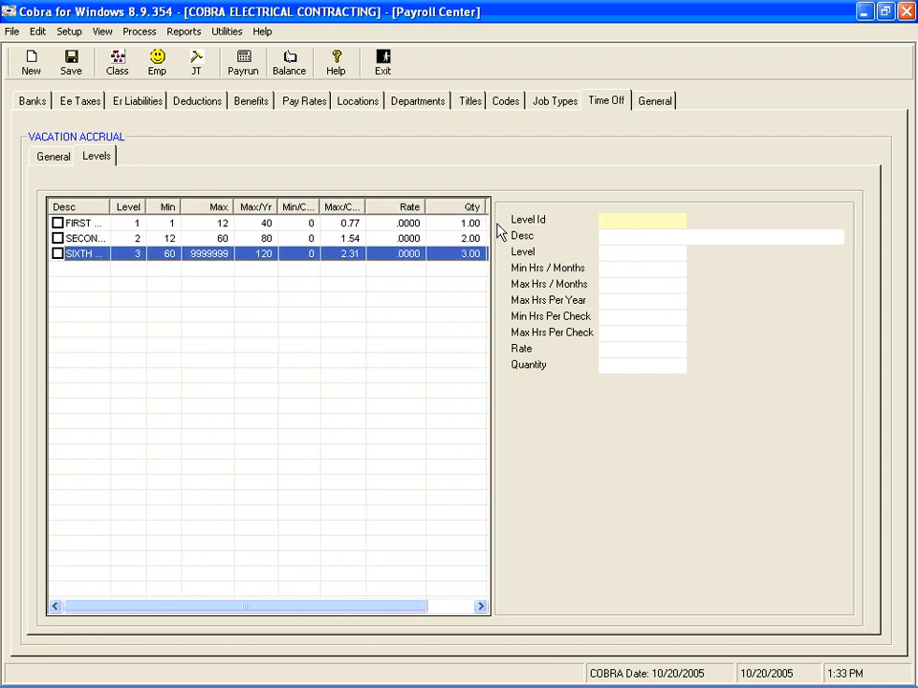
Step: Open the FIRST YEAR level and examine its level number, month range, maximum hours per year and hour limits per check
{"action": "left_click", "coordinate": [188, 226]}
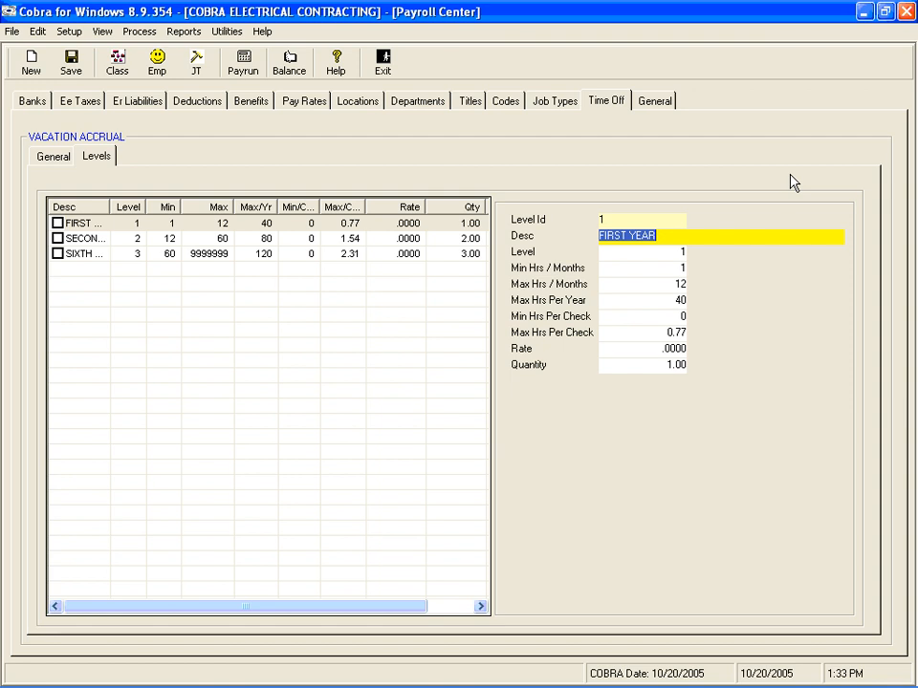
{"action": "key", "text": "Tab"}
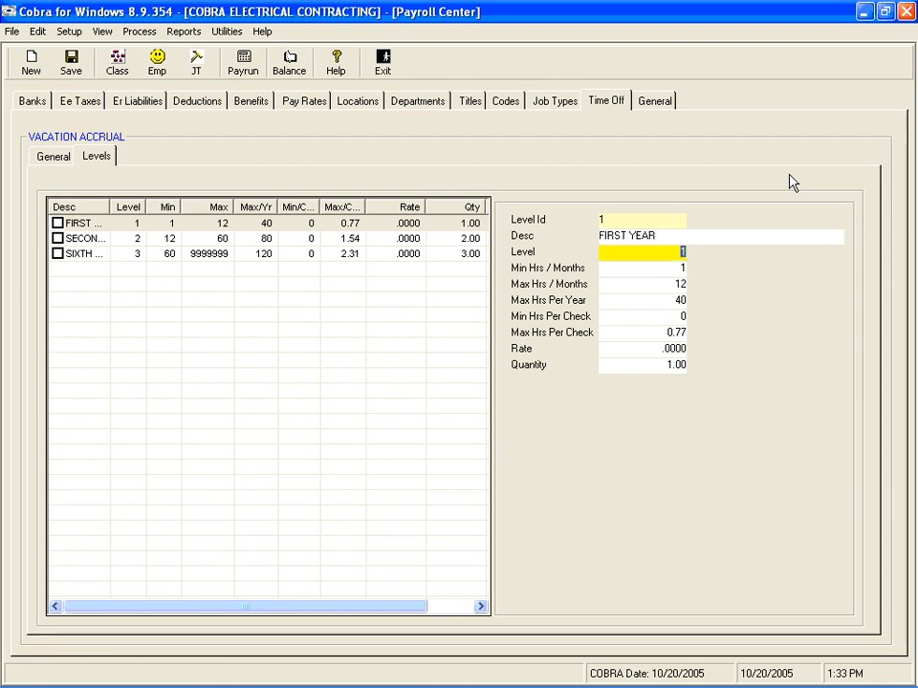
{"action": "left_click", "coordinate": [739, 240]}
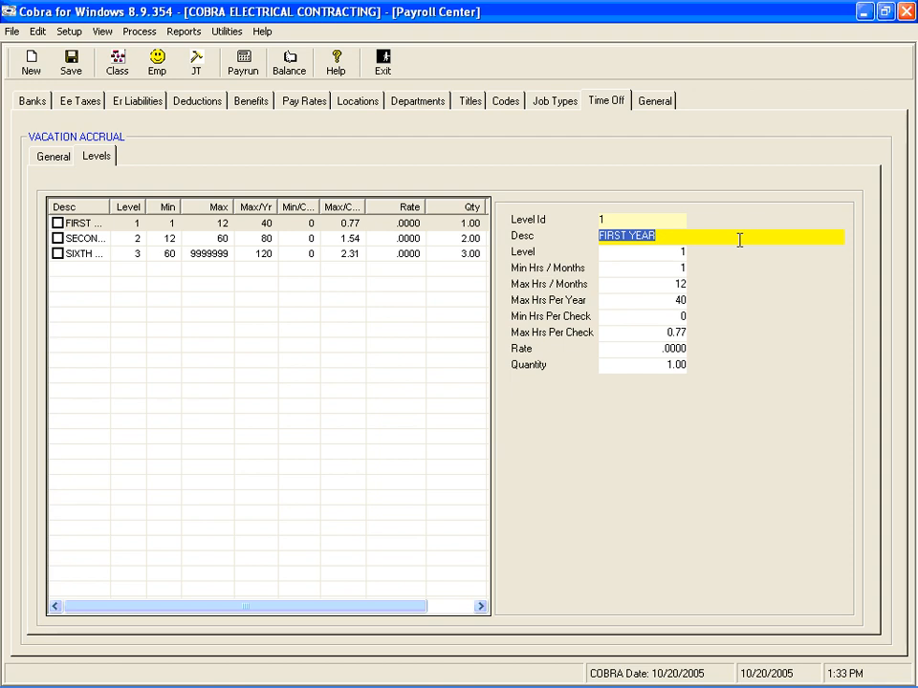
{"action": "key", "text": "Tab"}
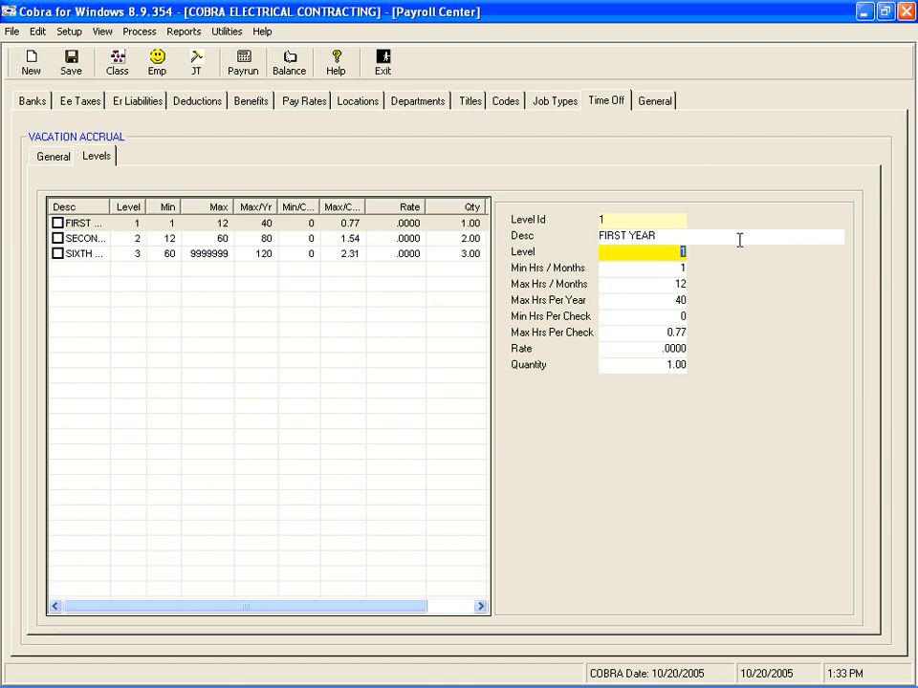
{"action": "key", "text": "Tab"}
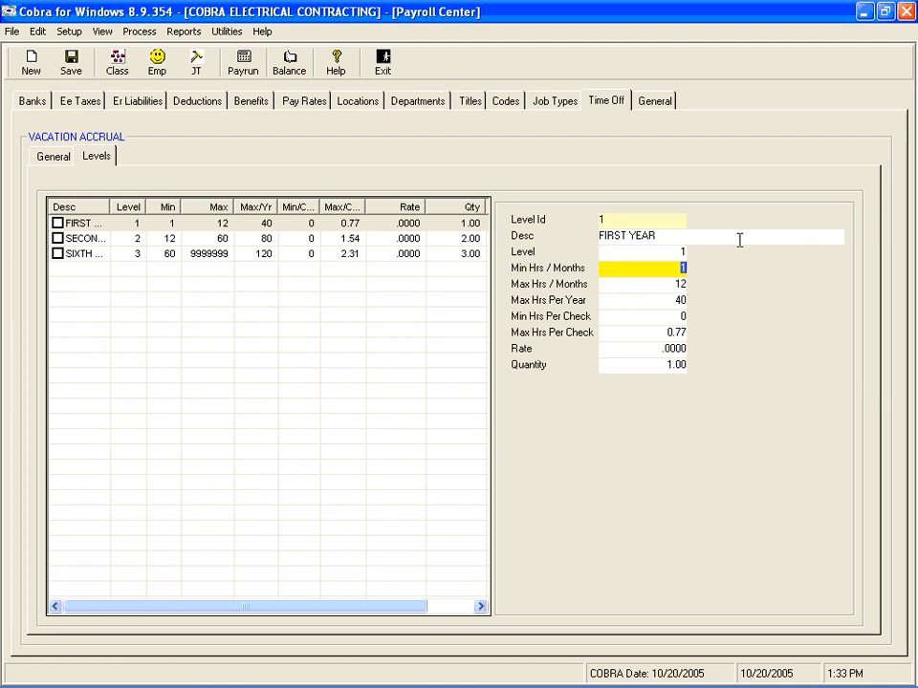
{"action": "key", "text": "Tab"}
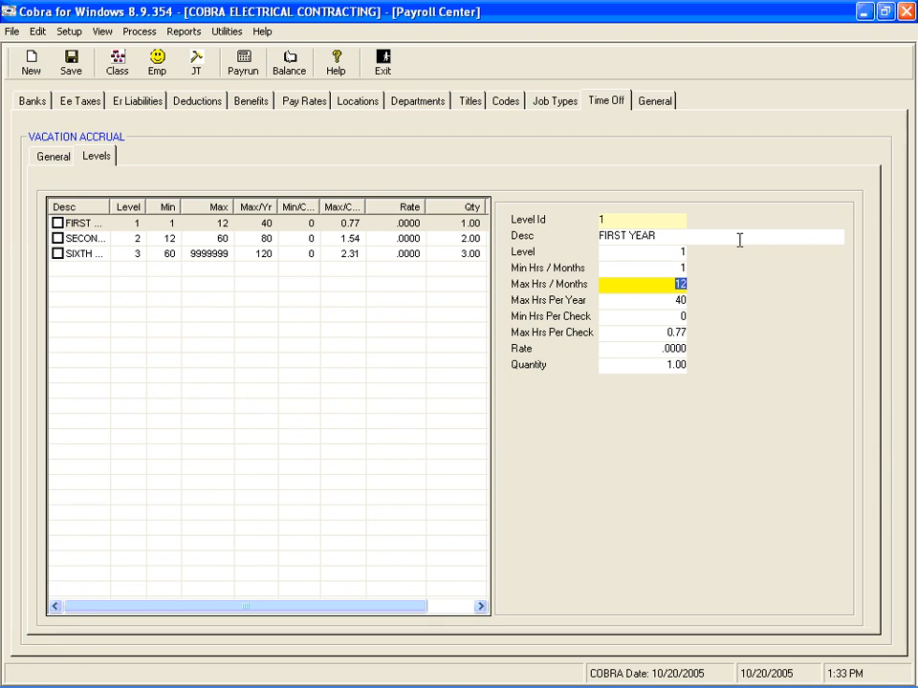
{"action": "key", "text": "Tab"}
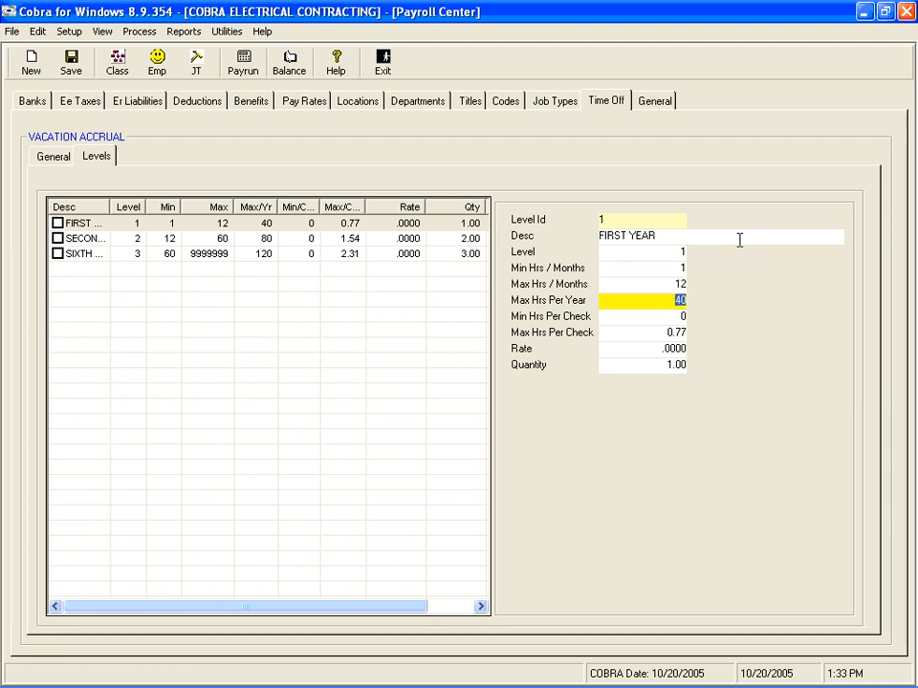
{"action": "key", "text": "Tab"}
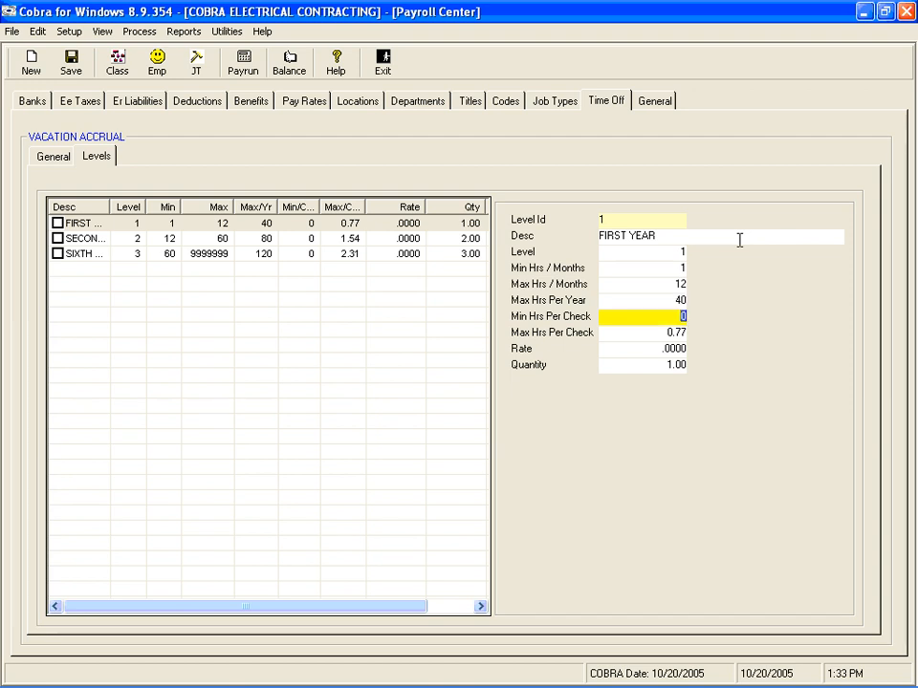
{"action": "key", "text": "Tab"}
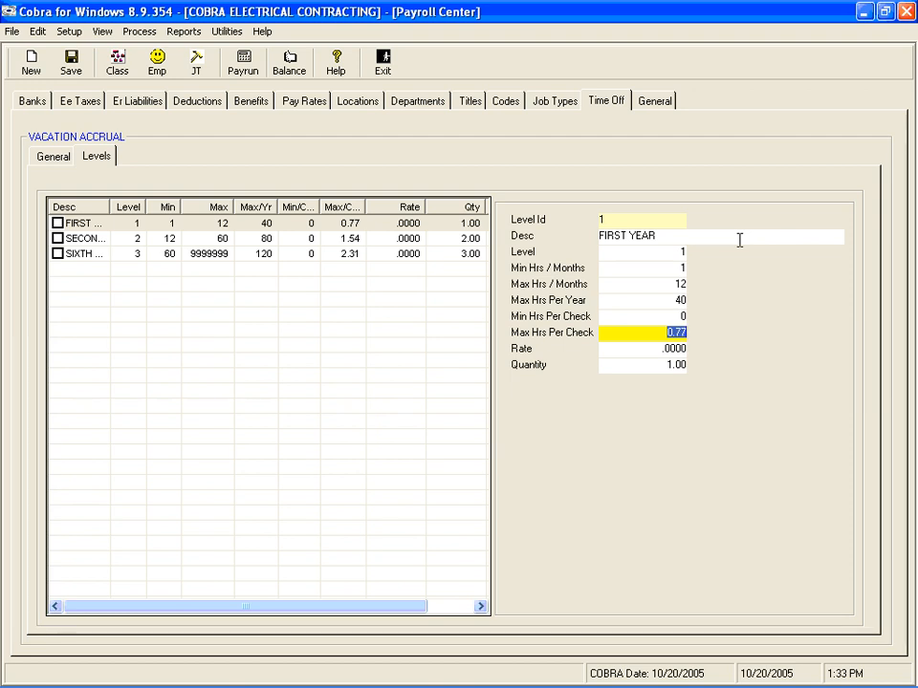
{"action": "left_click", "coordinate": [662, 300]}
{"action": "key", "text": "Tab"}
{"action": "key", "text": "Tab"}
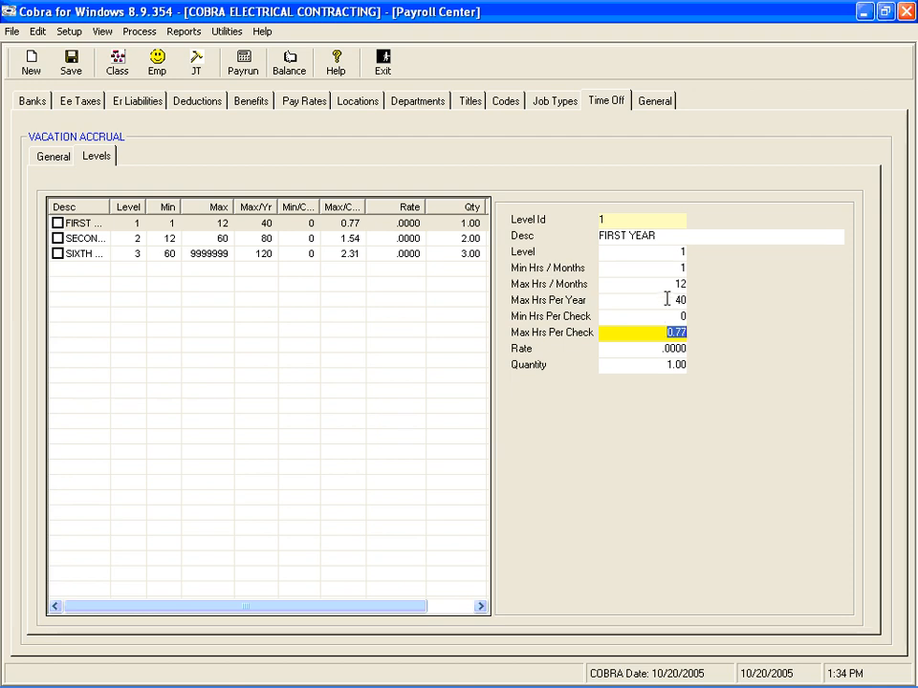
{"action": "left_click", "coordinate": [667, 299]}
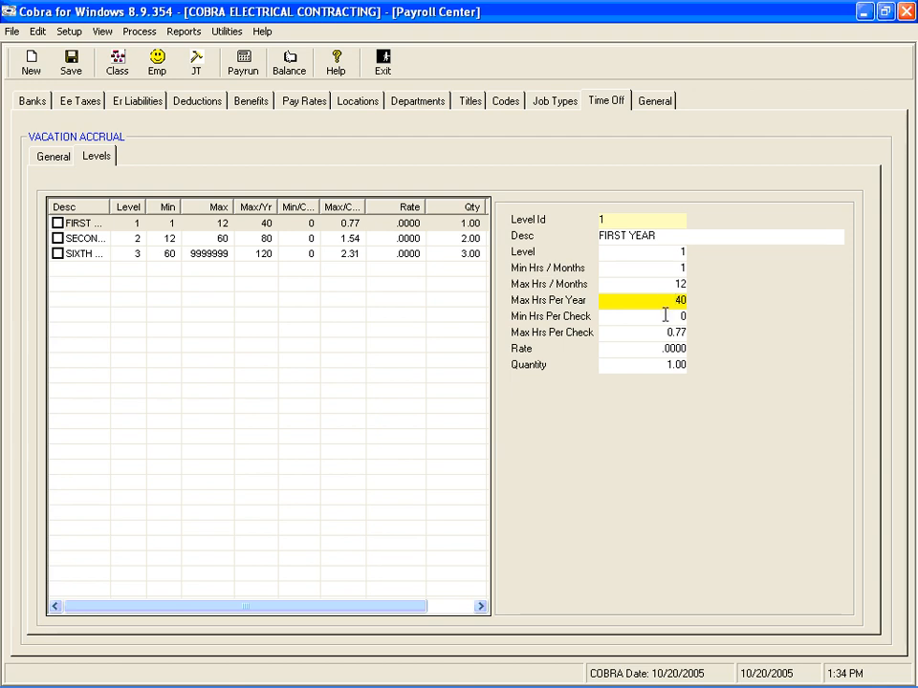
{"action": "left_click", "coordinate": [661, 327]}
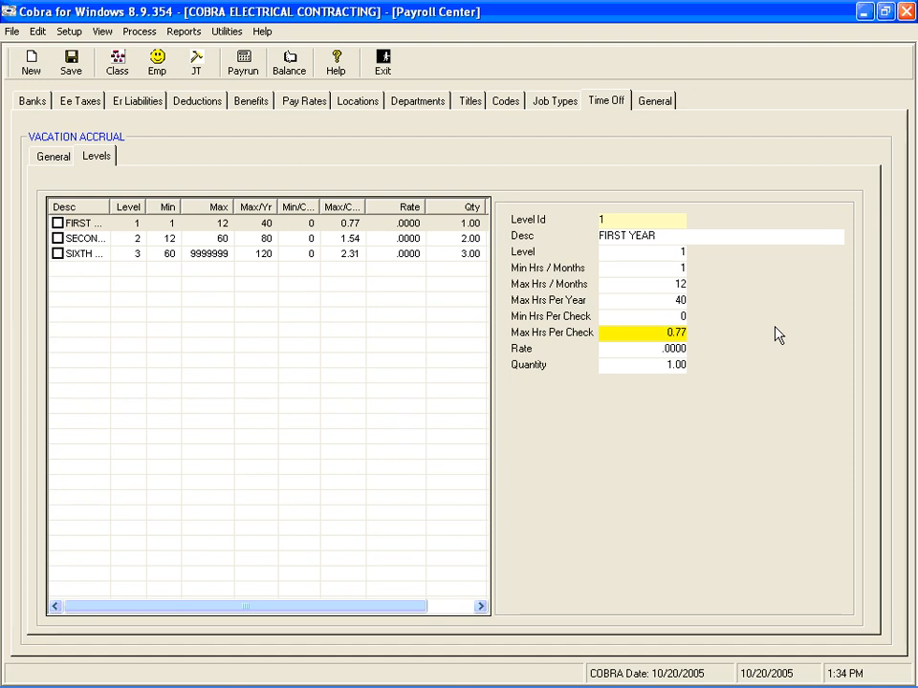
Step: Check the FIRST YEAR level's rate, level number and quantity, and save the time-off level
{"action": "key", "text": "Tab"}
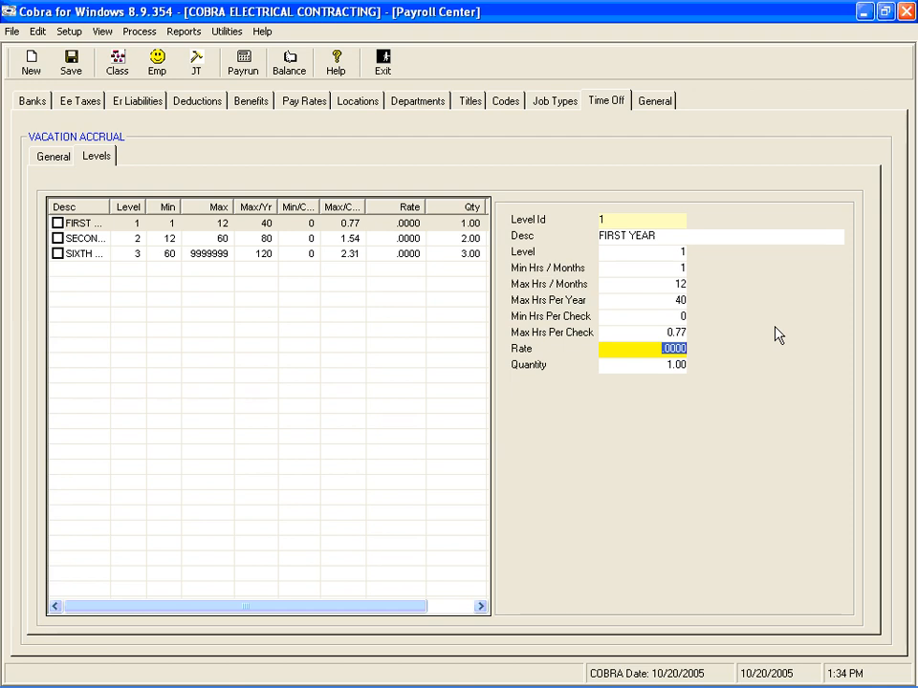
{"action": "key", "text": "Tab"}
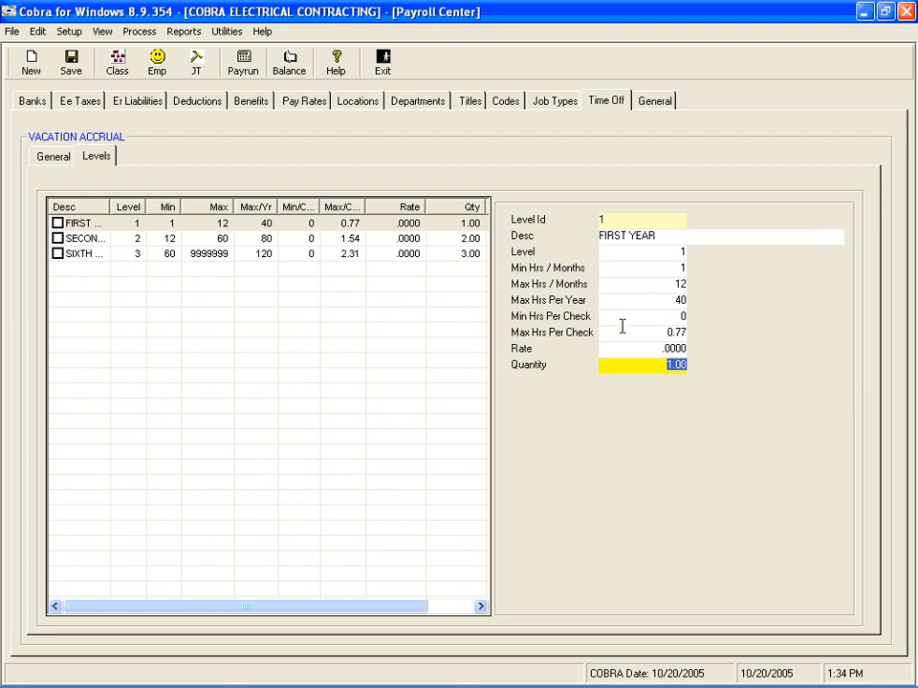
{"action": "left_click", "coordinate": [665, 253]}
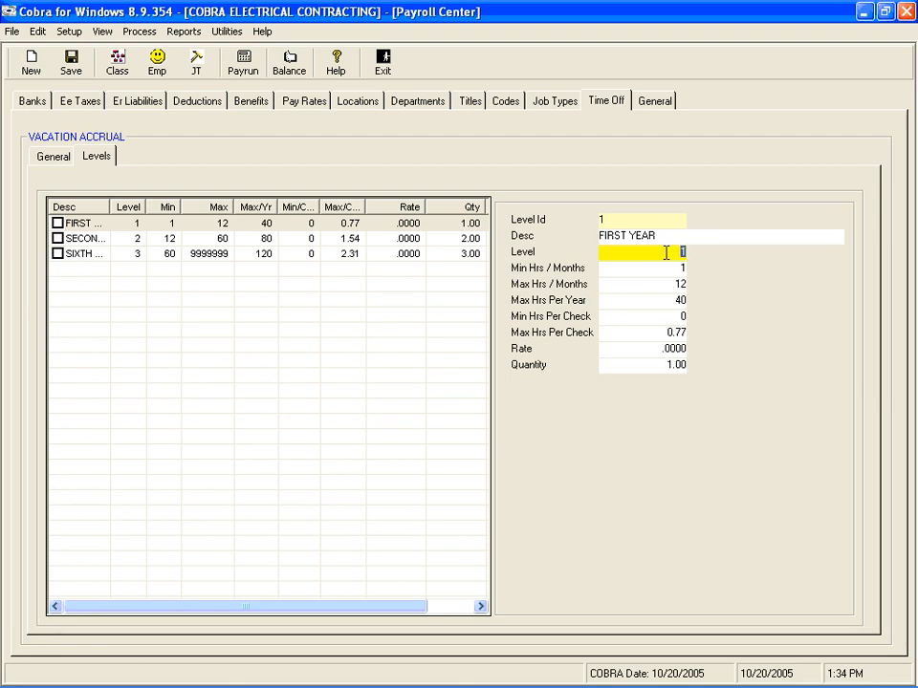
{"action": "left_click", "coordinate": [659, 365]}
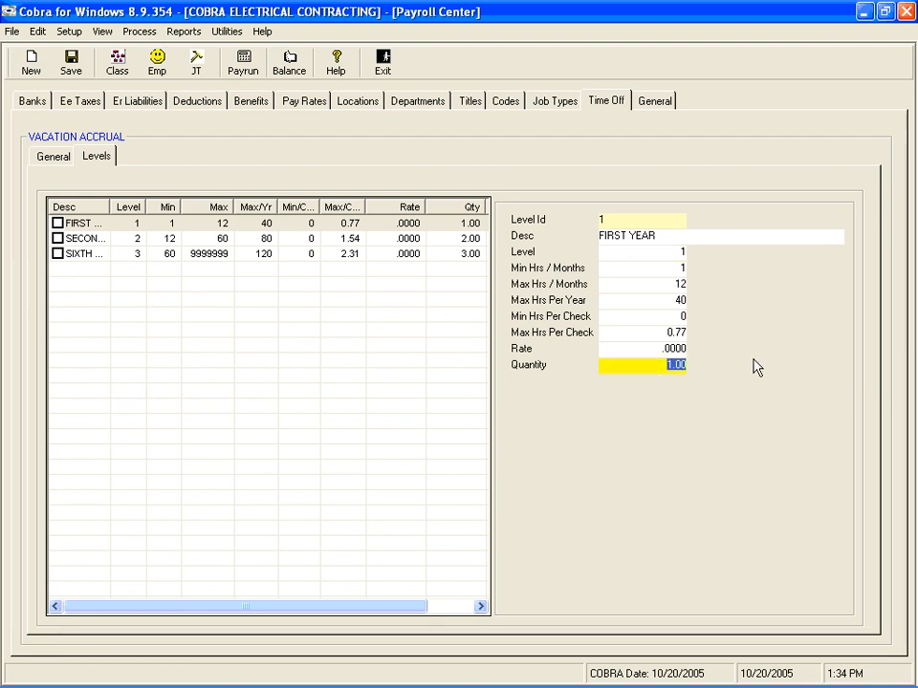
{"action": "key", "text": "Return"}
{"action": "key", "text": "Return"}
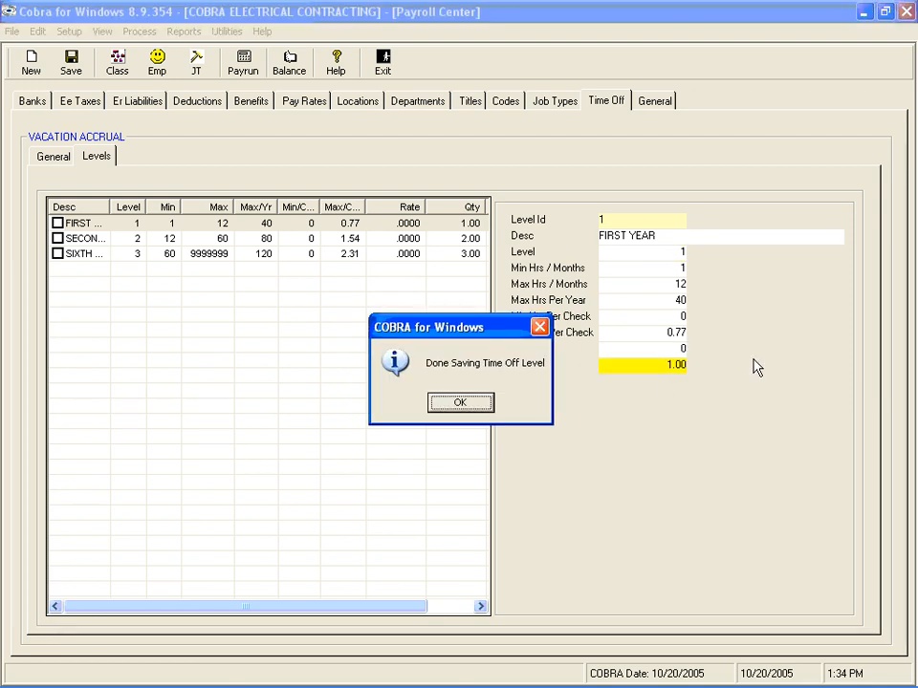
{"action": "key", "text": "Return"}
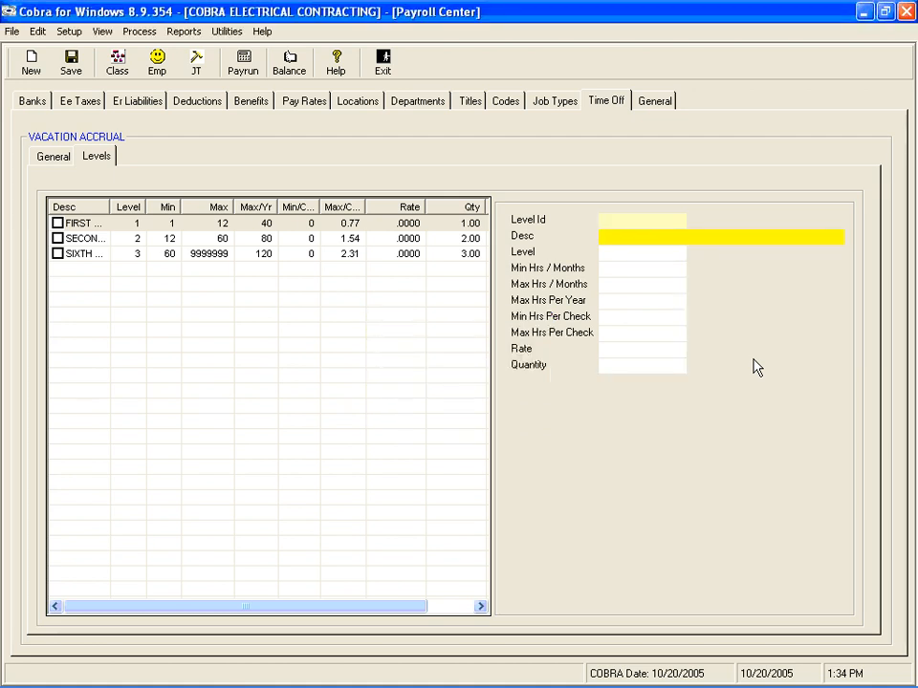
Step: Open the SECOND YEAR - FIFTH YEAR level and enter 1.54 as its maximum hours per check
{"action": "left_click", "coordinate": [170, 247]}
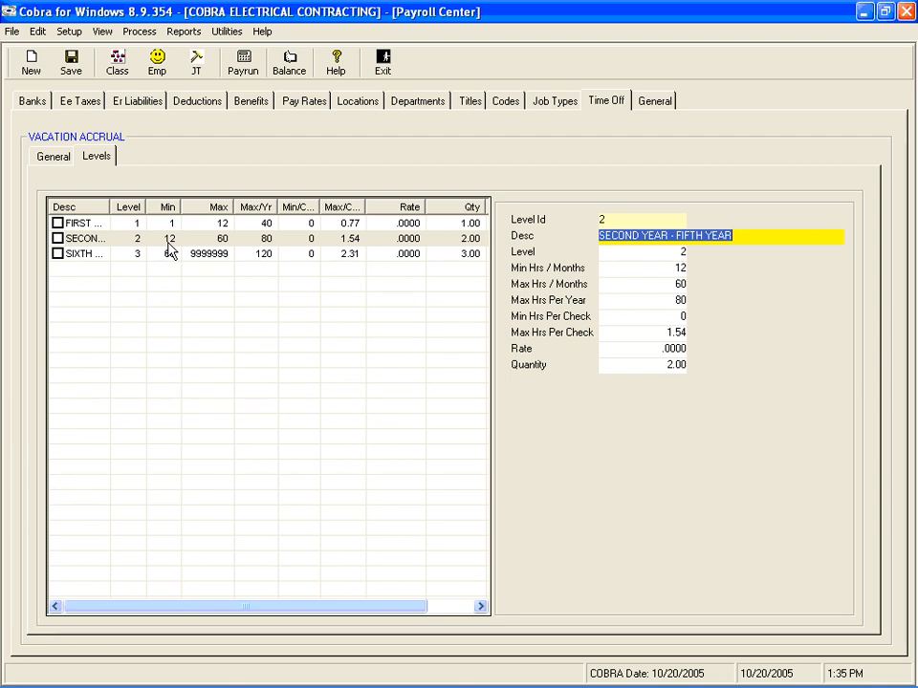
{"action": "key", "text": "Tab"}
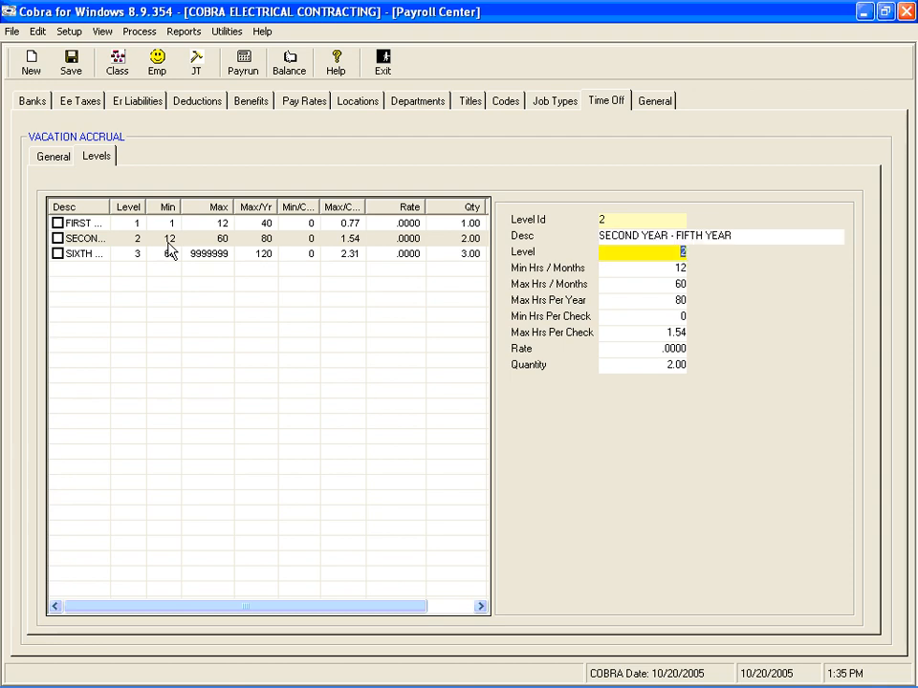
{"action": "key", "text": "Tab"}
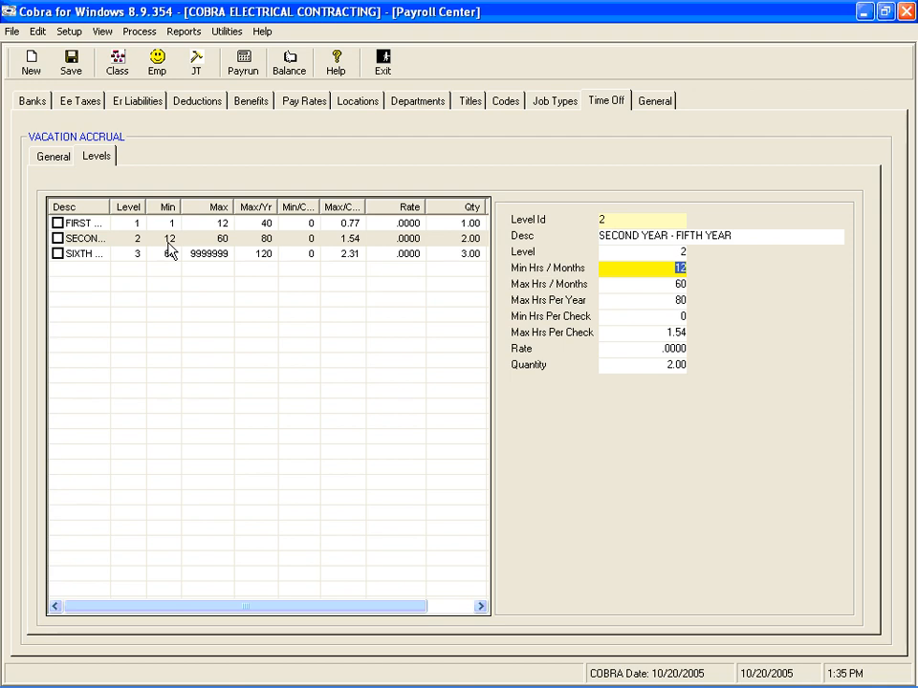
{"action": "key", "text": "Tab"}
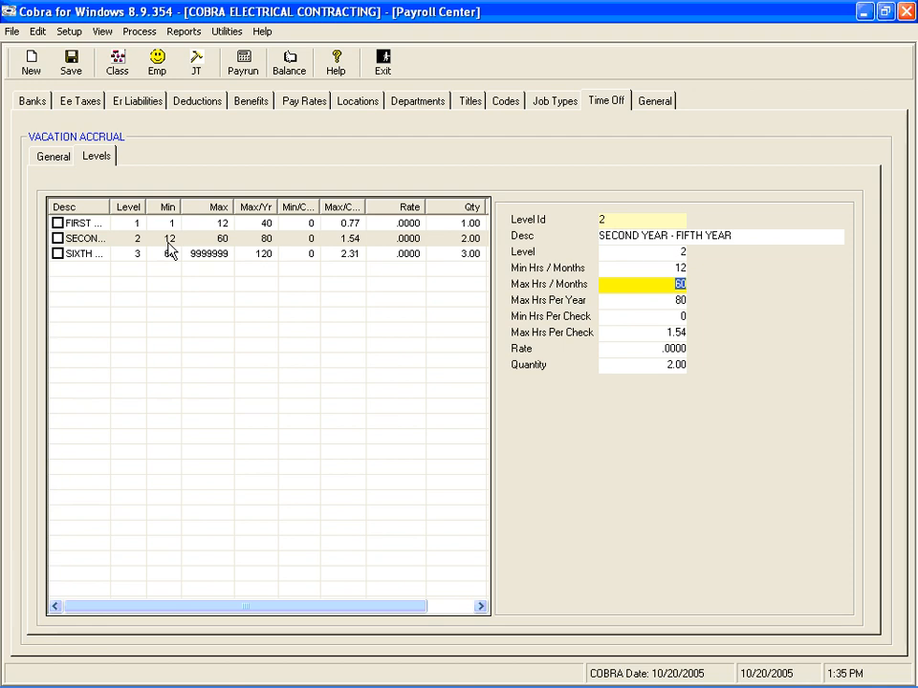
{"action": "key", "text": "Tab"}
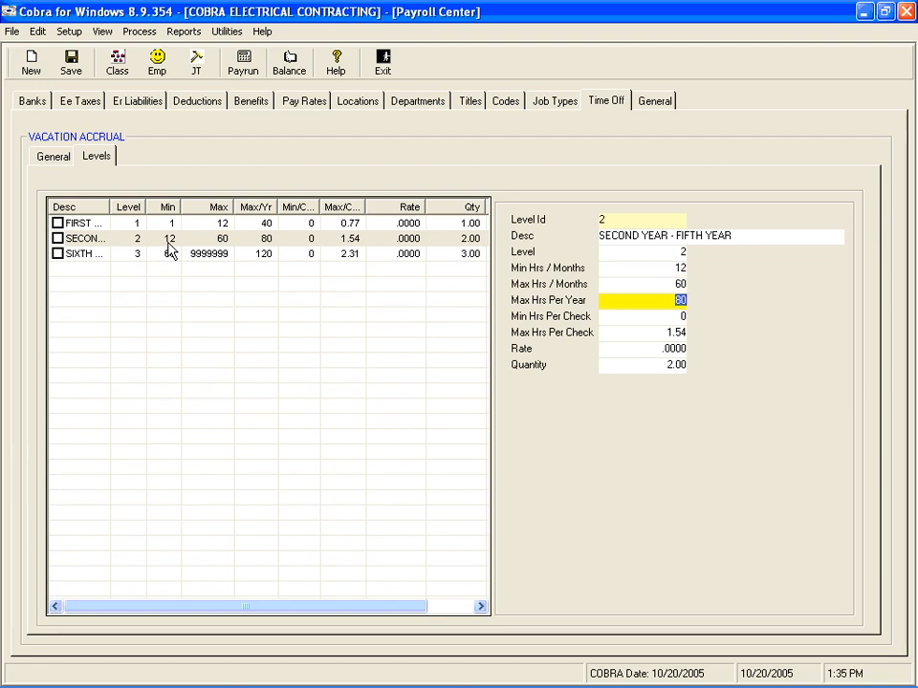
{"action": "key", "text": "Tab"}
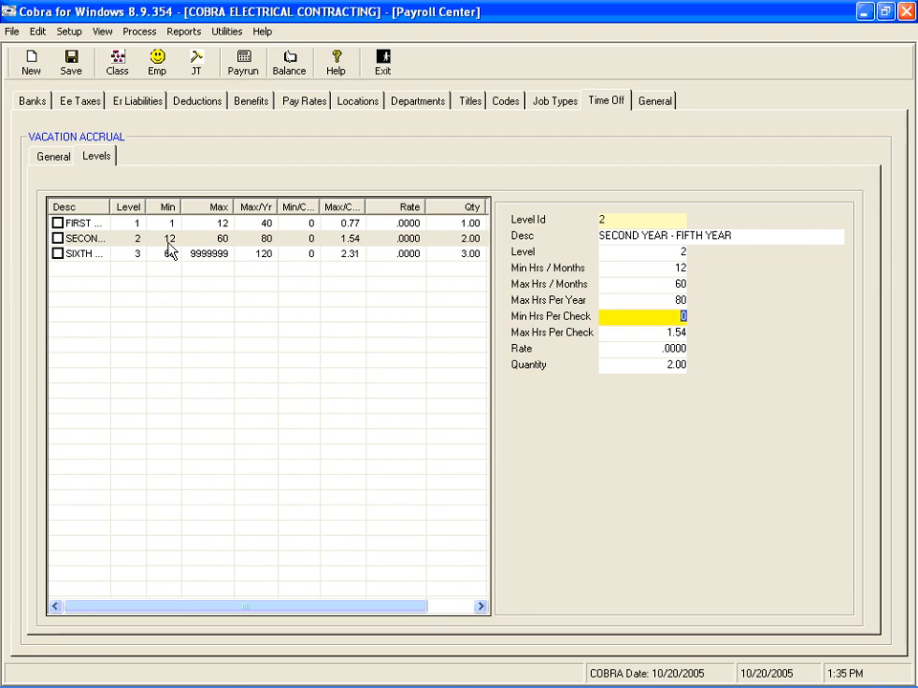
{"action": "key", "text": "Tab"}
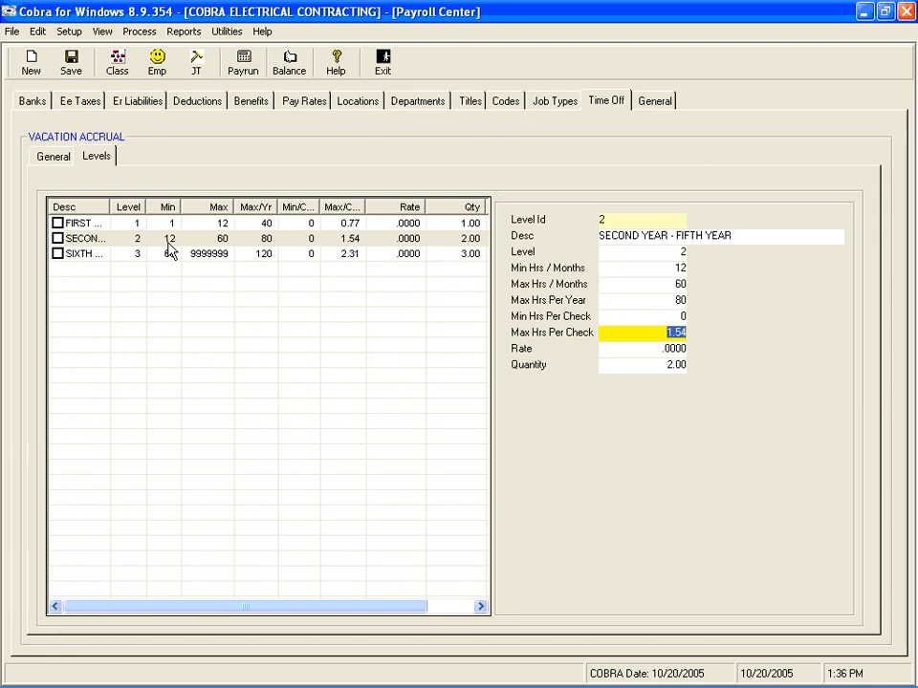
{"action": "type", "text": "2"}
{"action": "key", "text": "BackSpace"}
{"action": "type", "text": "1.54"}
{"action": "key", "text": "Tab"}
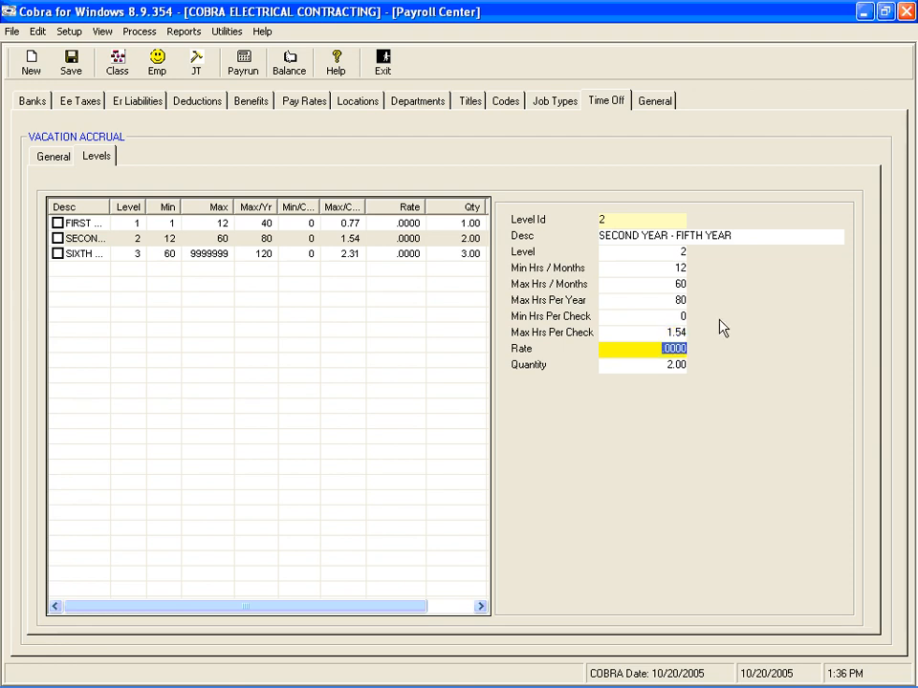
Step: Check the level number and quantity of the SECOND YEAR - FIFTH YEAR level and save the level
{"action": "key", "text": "Tab"}
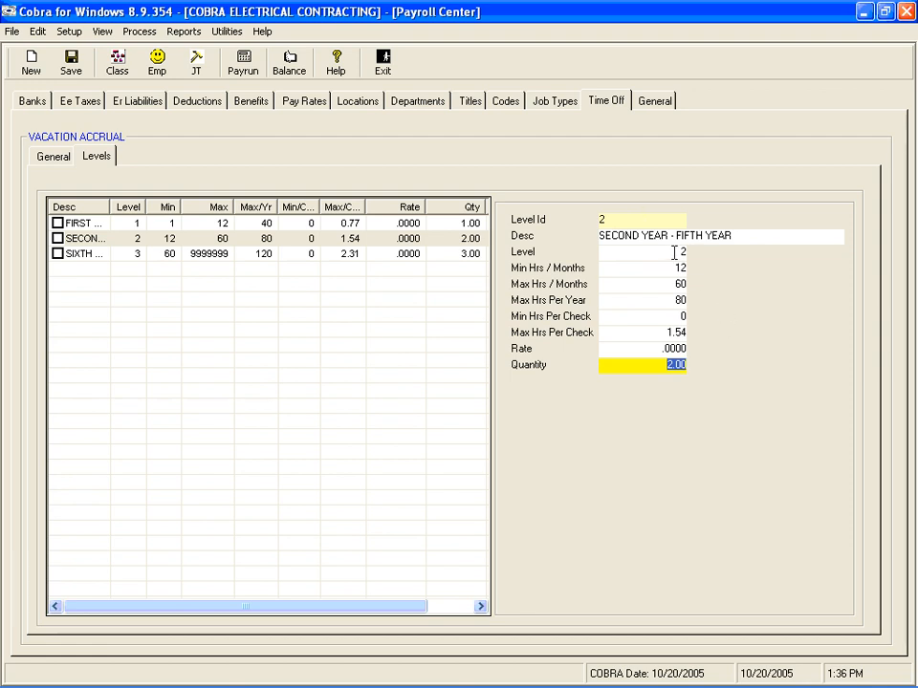
{"action": "left_click", "coordinate": [622, 254]}
{"action": "left_click", "coordinate": [660, 368]}
{"action": "key", "text": "Return"}
{"action": "key", "text": "Return"}
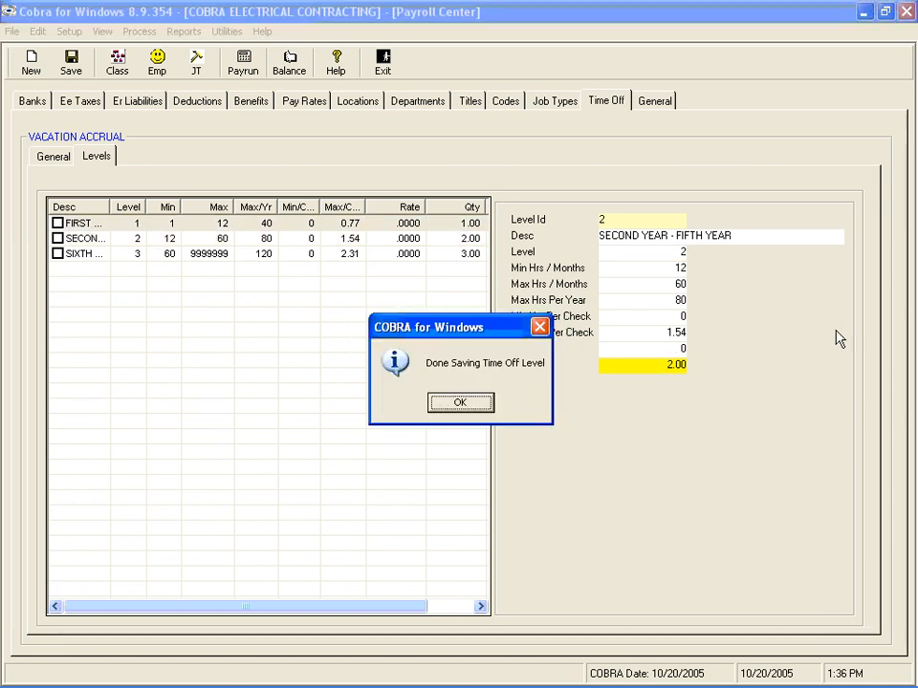
{"action": "left_click", "coordinate": [457, 404]}
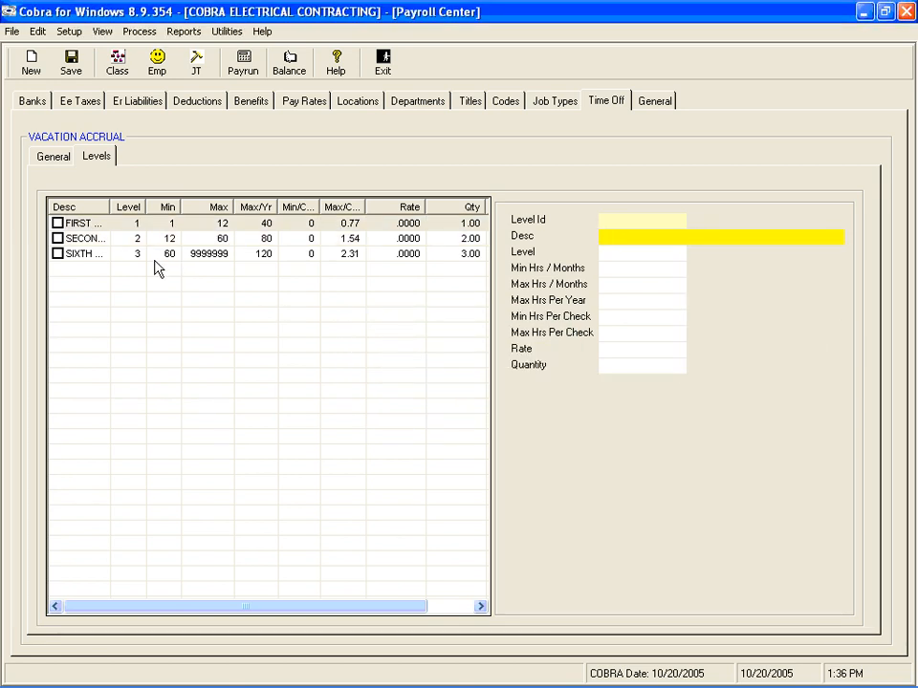
Step: Open the SIXTH YEAR AND BEYOND level, review its month range, hour limits and quantity, and save the level
{"action": "left_click", "coordinate": [89, 256]}
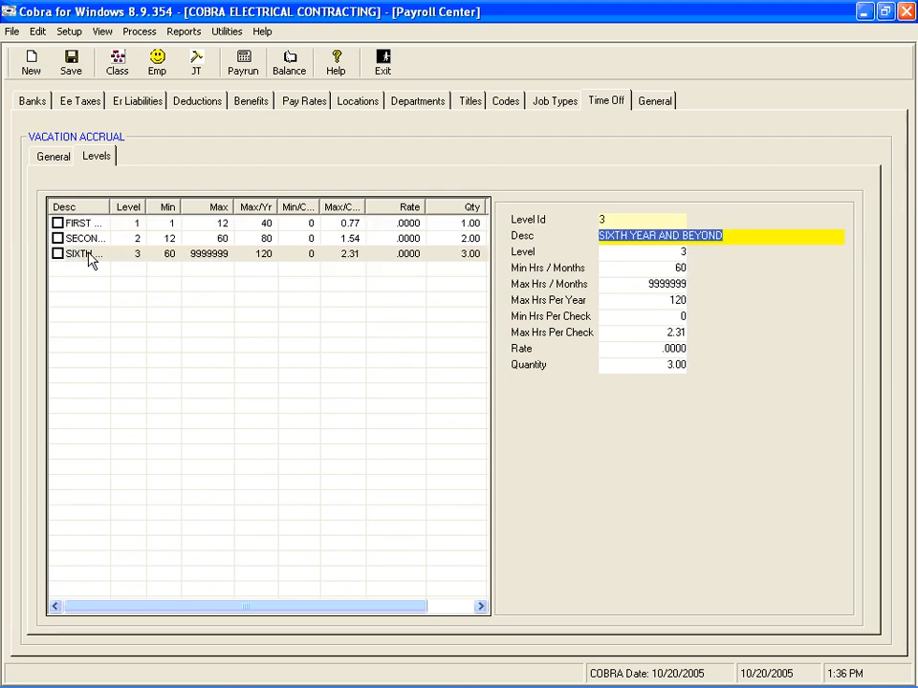
{"action": "key", "text": "Tab"}
{"action": "key", "text": "Tab"}
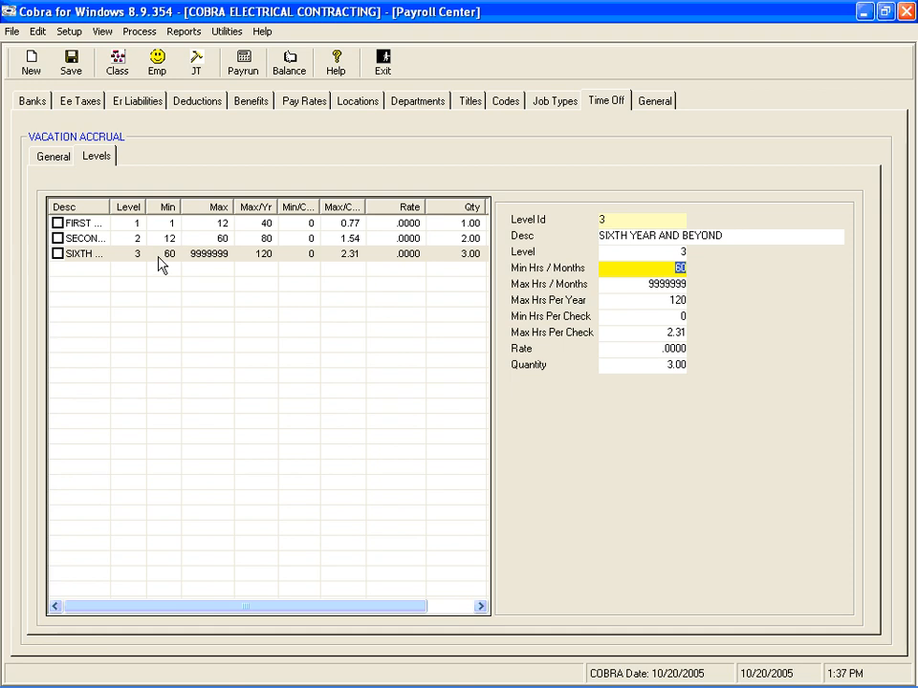
{"action": "key", "text": "Tab"}
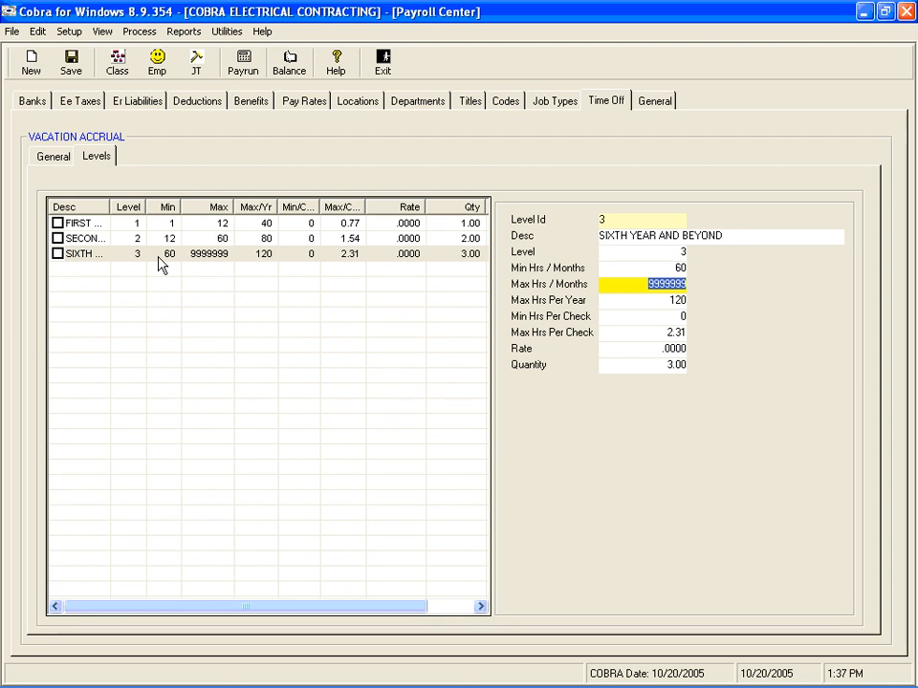
{"action": "key", "text": "Tab"}
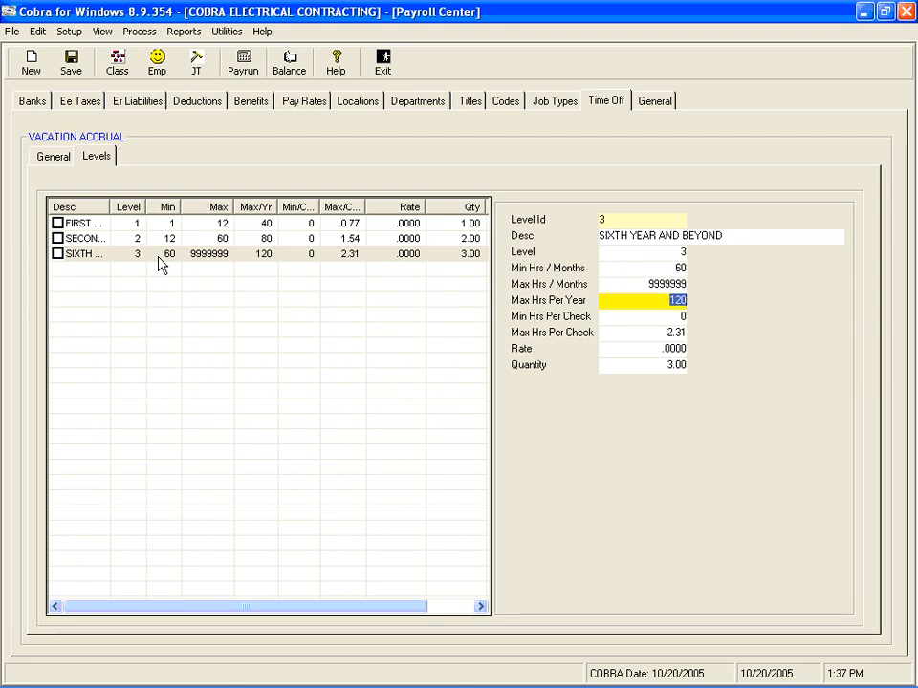
{"action": "key", "text": "Tab"}
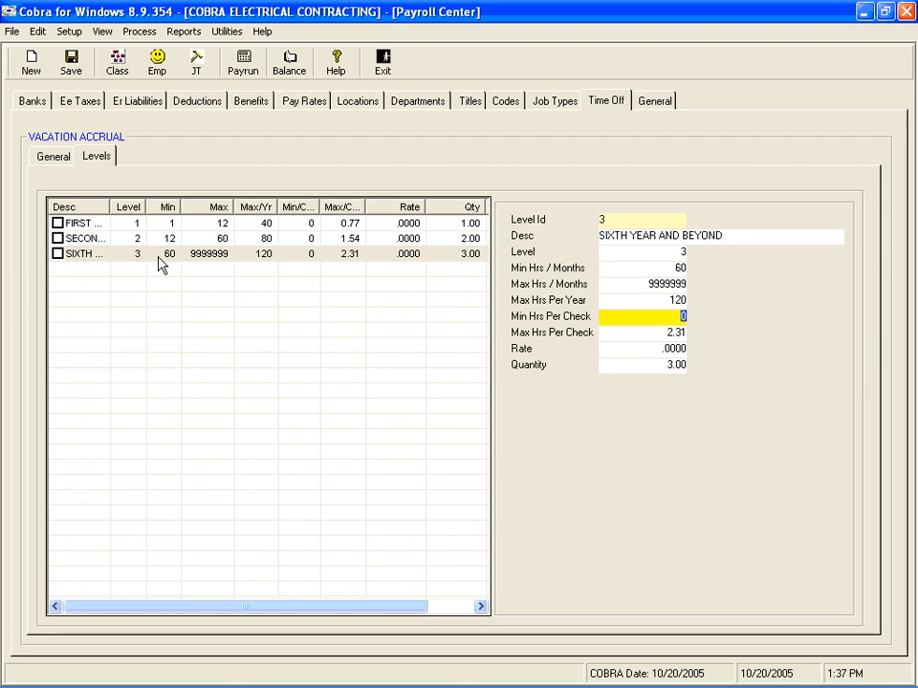
{"action": "key", "text": "Tab"}
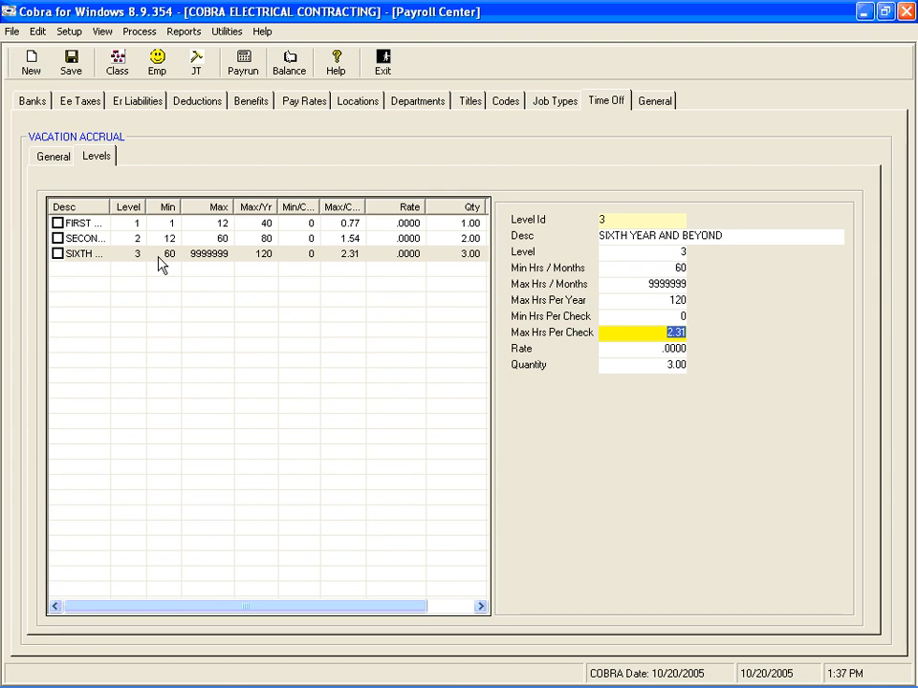
{"action": "key", "text": "Tab"}
{"action": "key", "text": "Tab"}
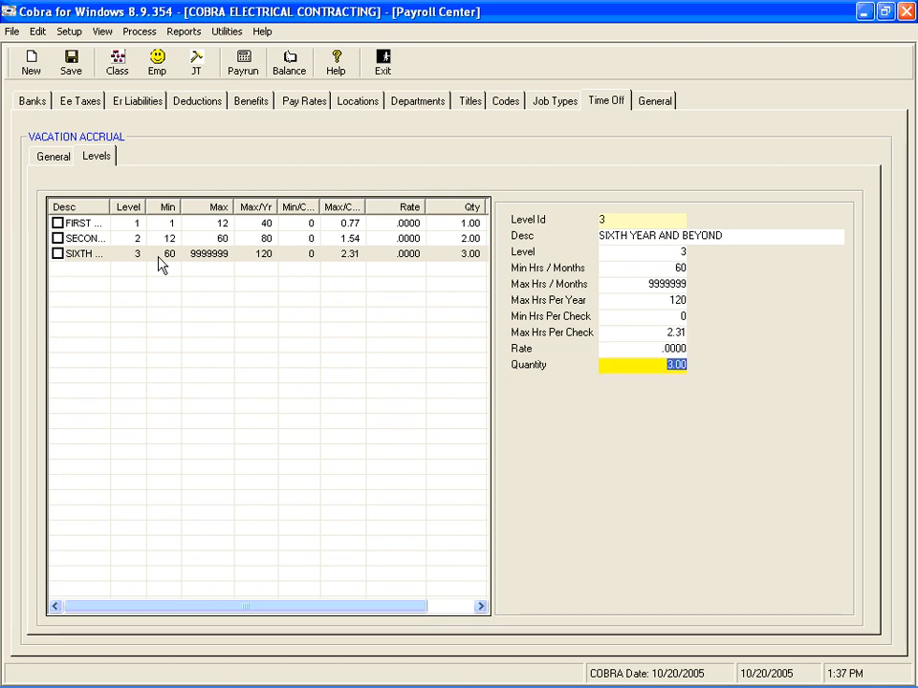
{"action": "key", "text": "Tab"}
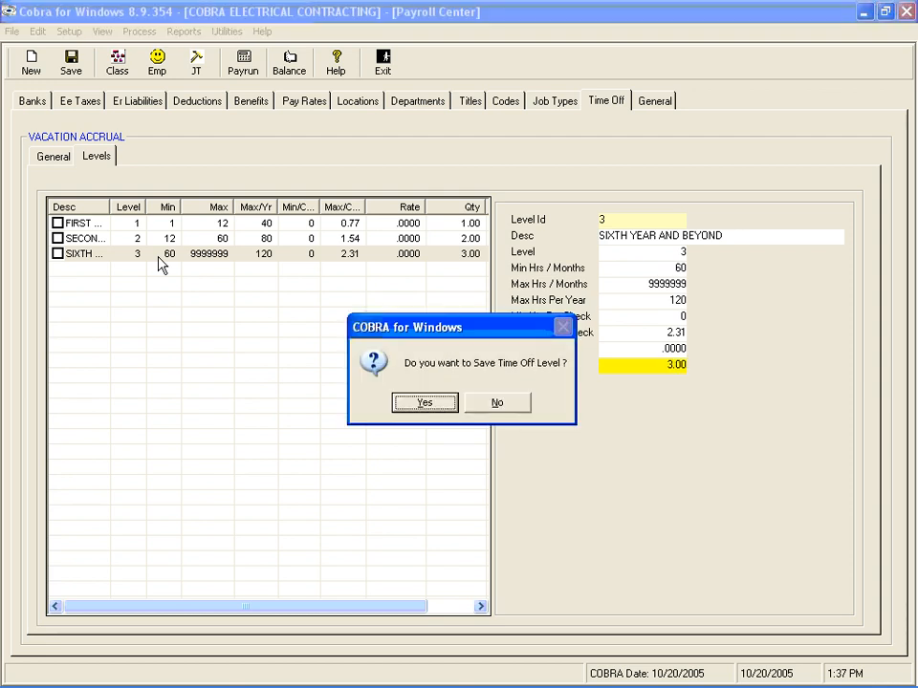
{"action": "key", "text": "Return"}
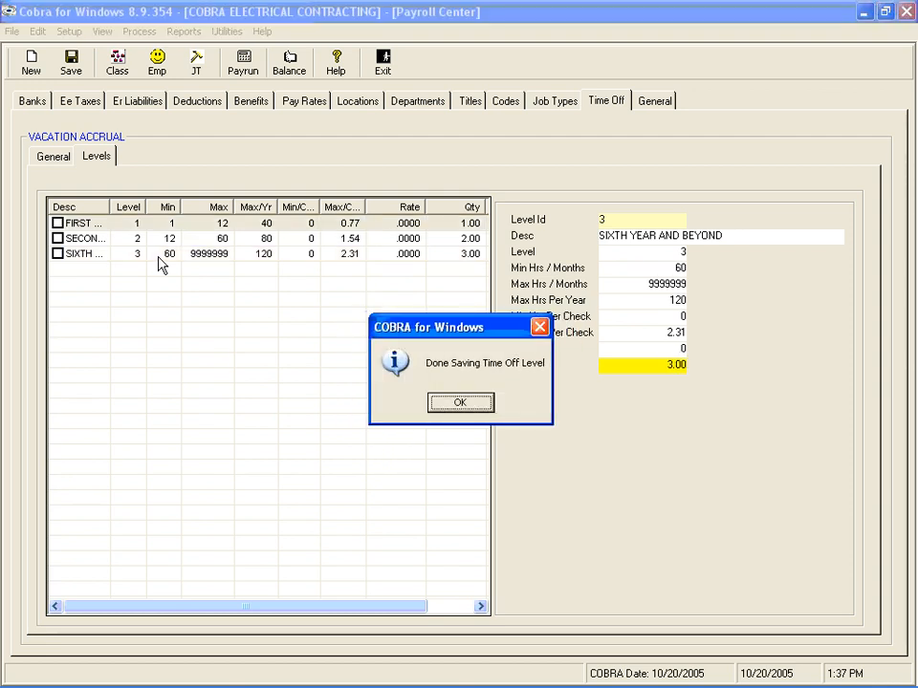
{"action": "key", "text": "Return"}
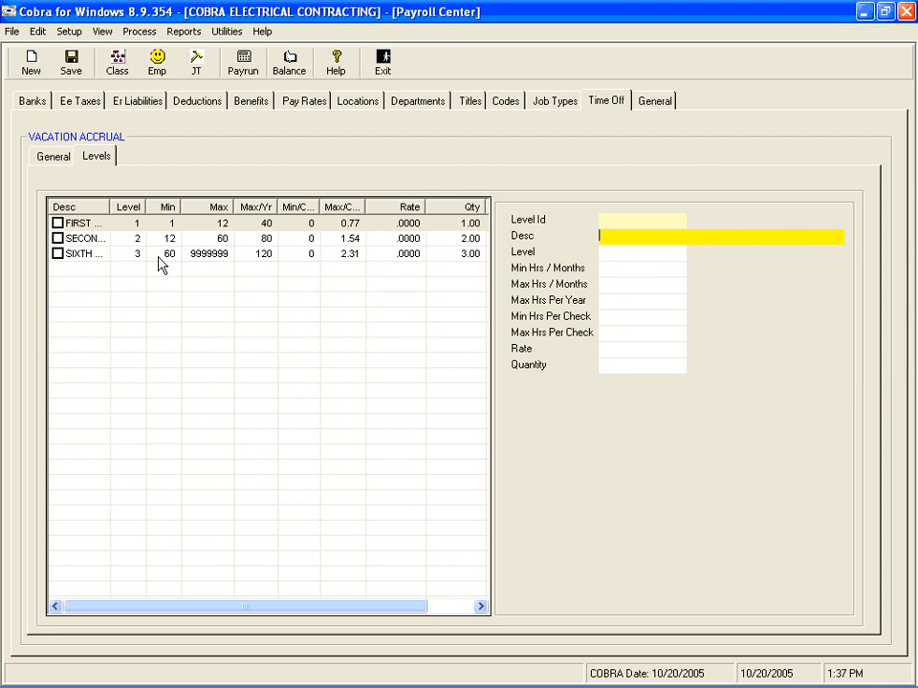